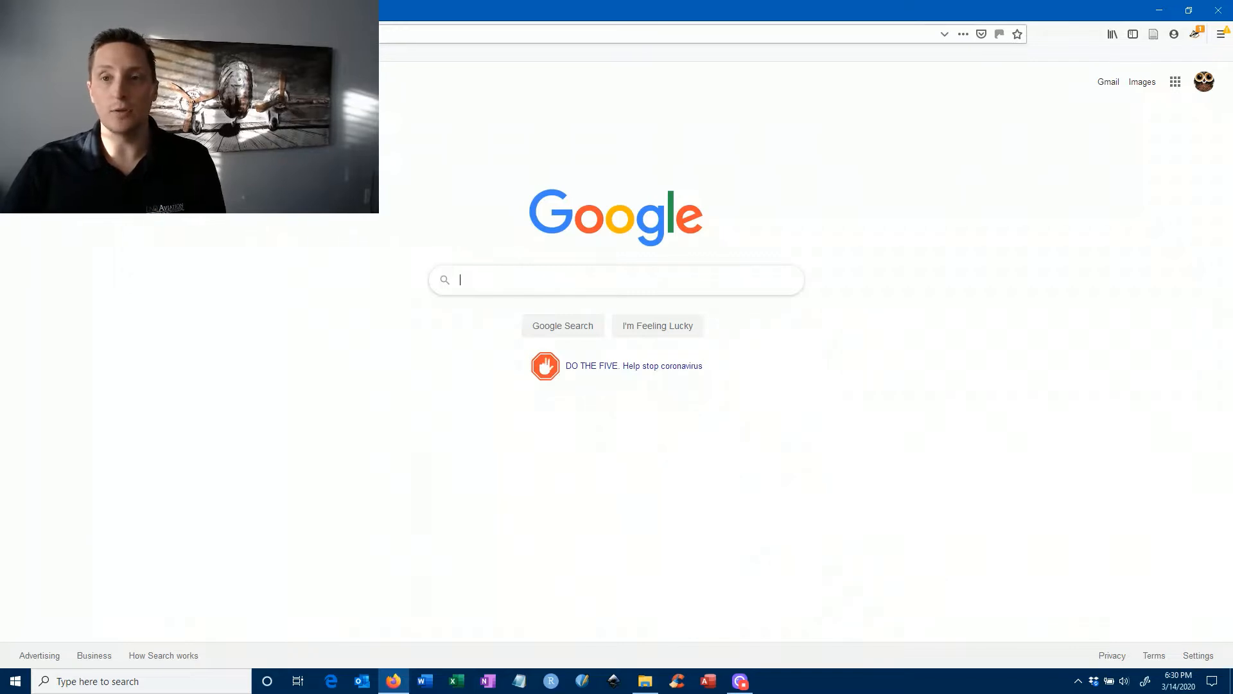
Go to the university's Zoom site at und.zoom.us and sign in with the UND credentials
left_click(289, 34)
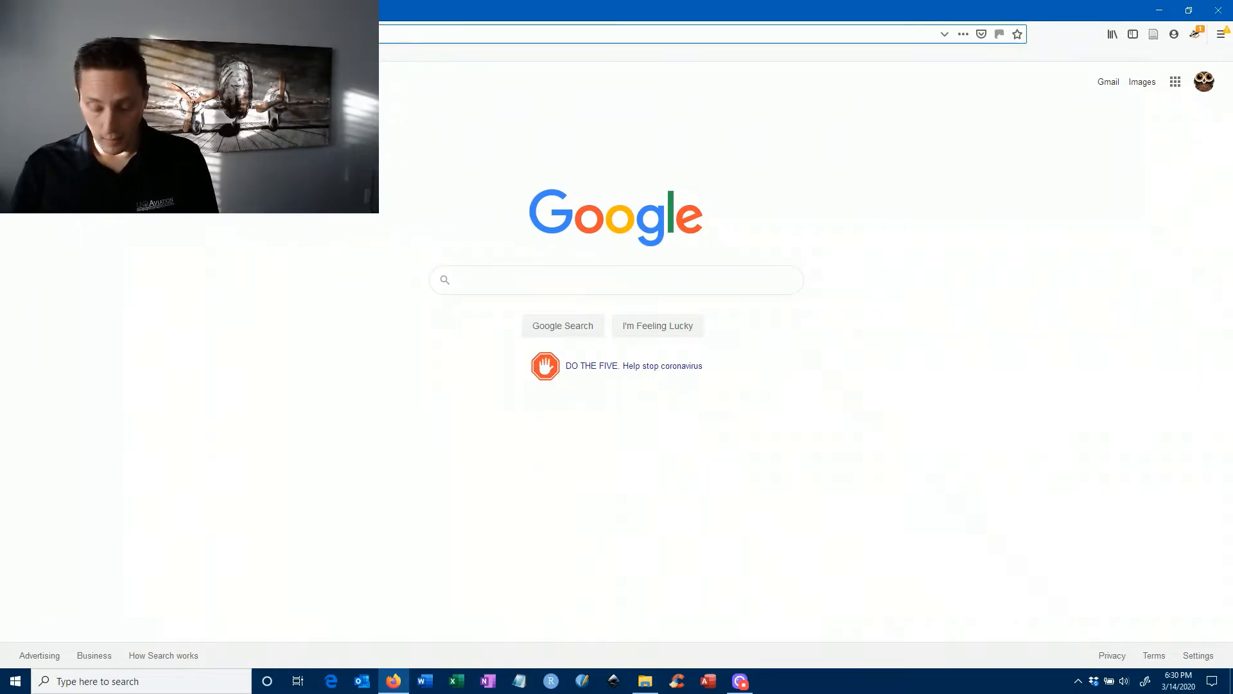
type("und")
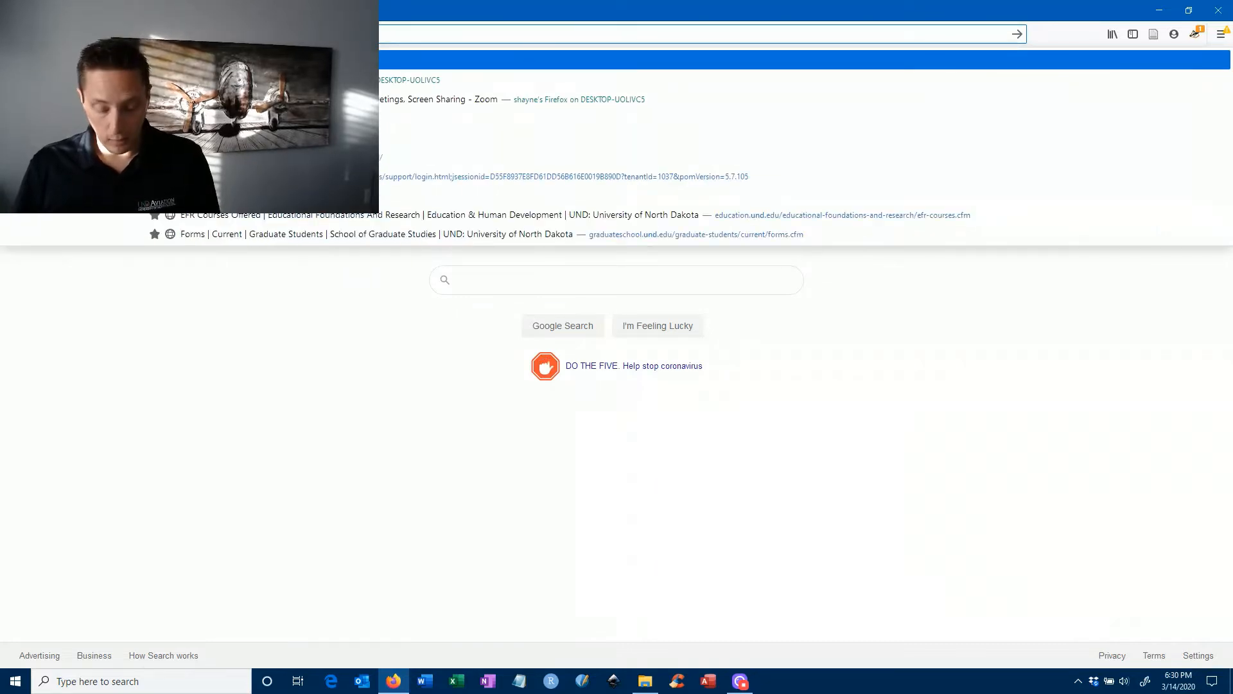
type(".z")
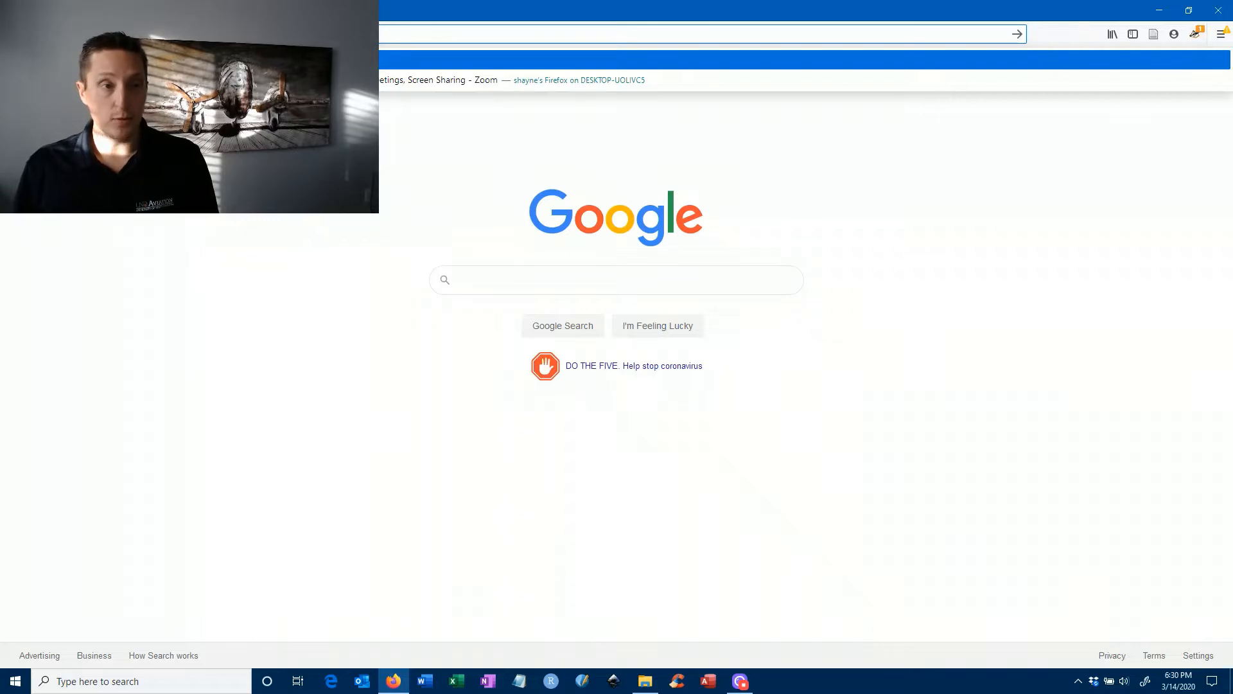
key("Return")
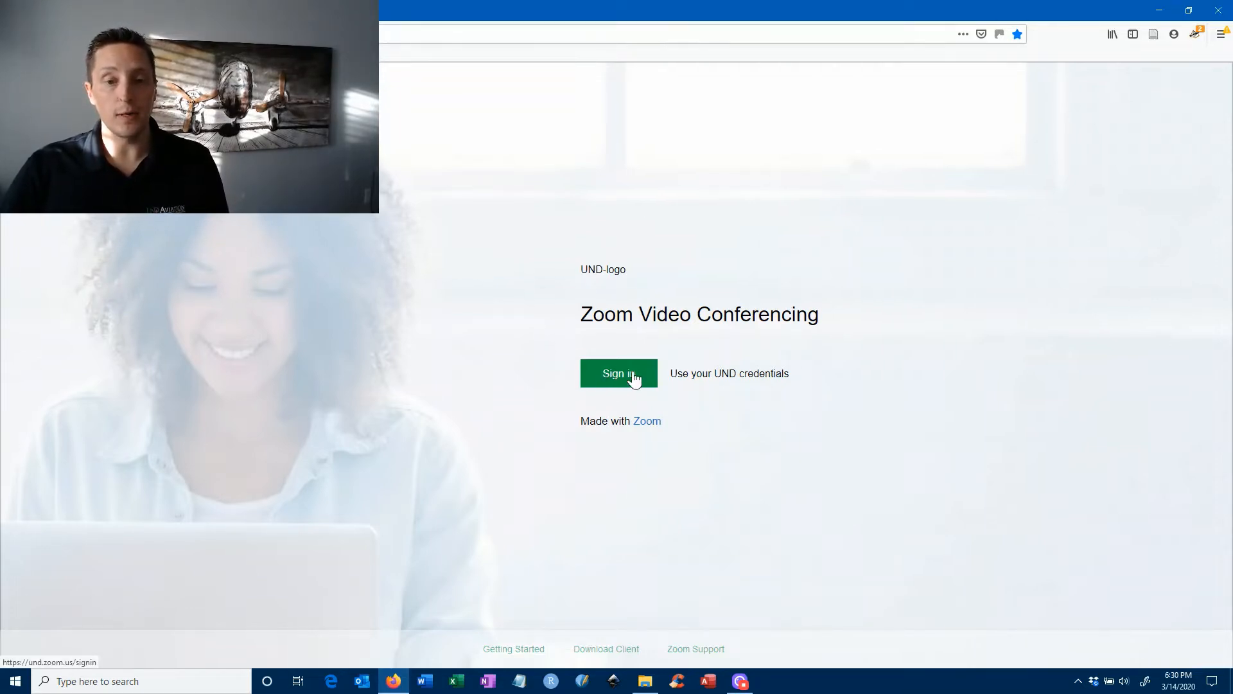
left_click(612, 379)
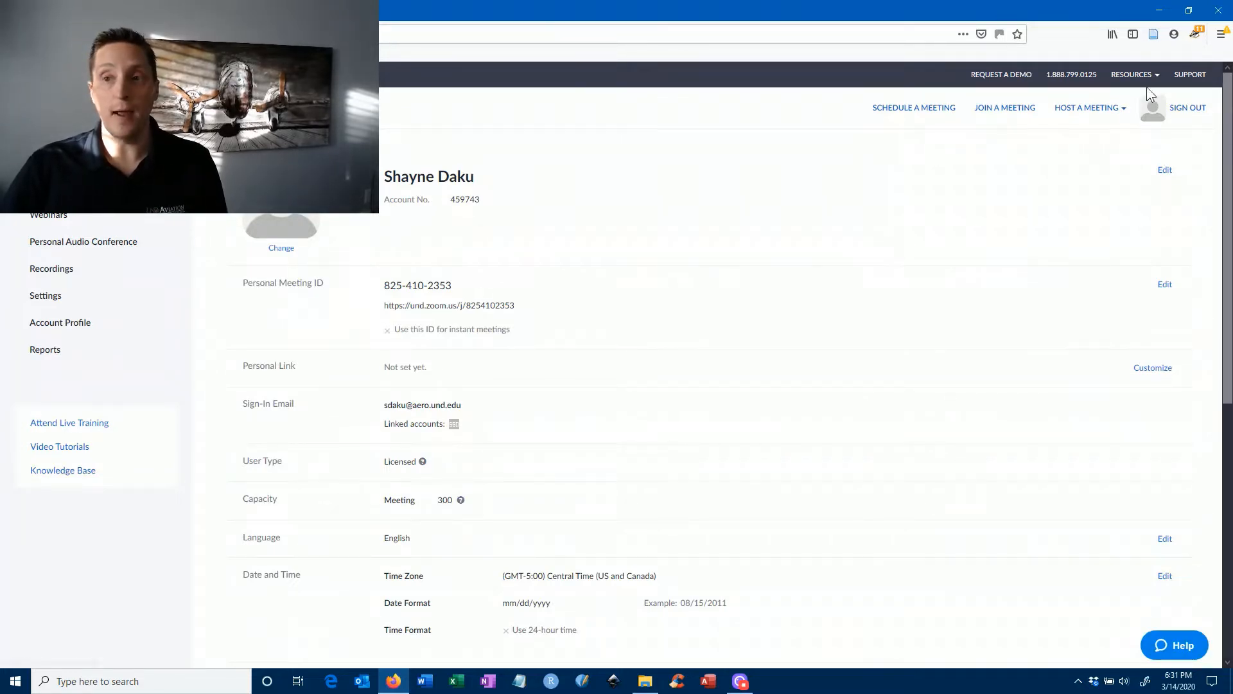
Open the Download Zoom Client page from the Zoom resources, look over the Zoom Client for Meetings download, and minimize the browser
mouse_move(1143, 78)
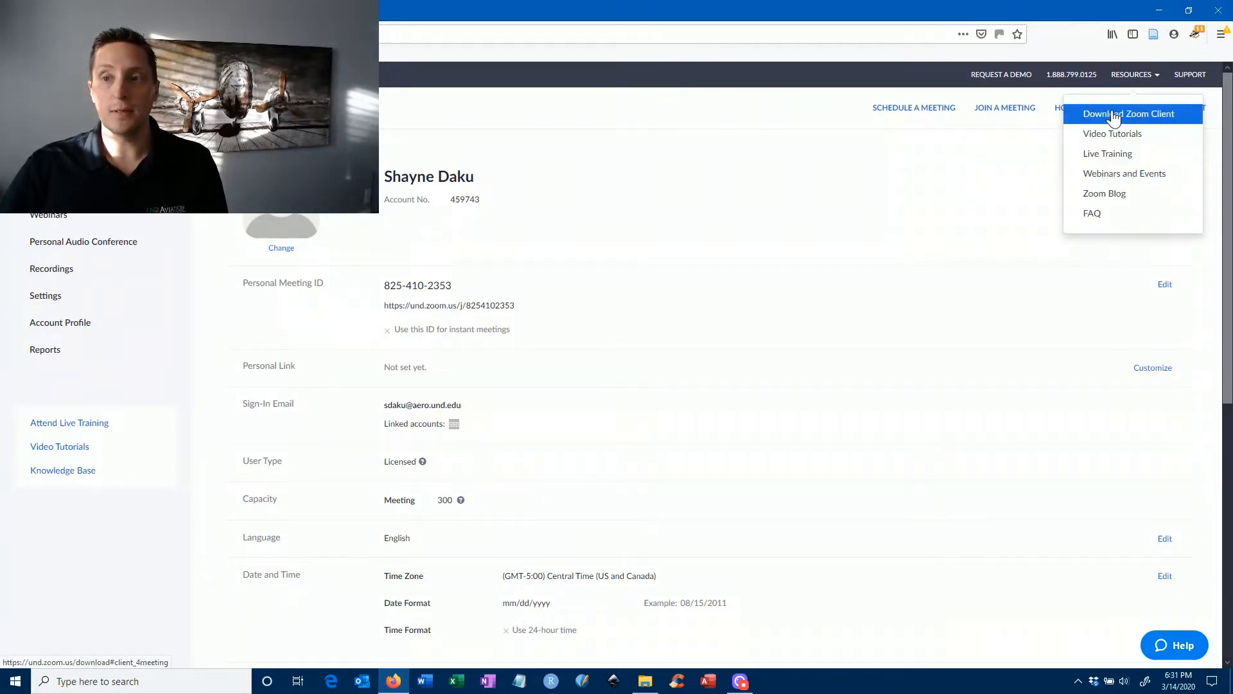
left_click(1116, 116)
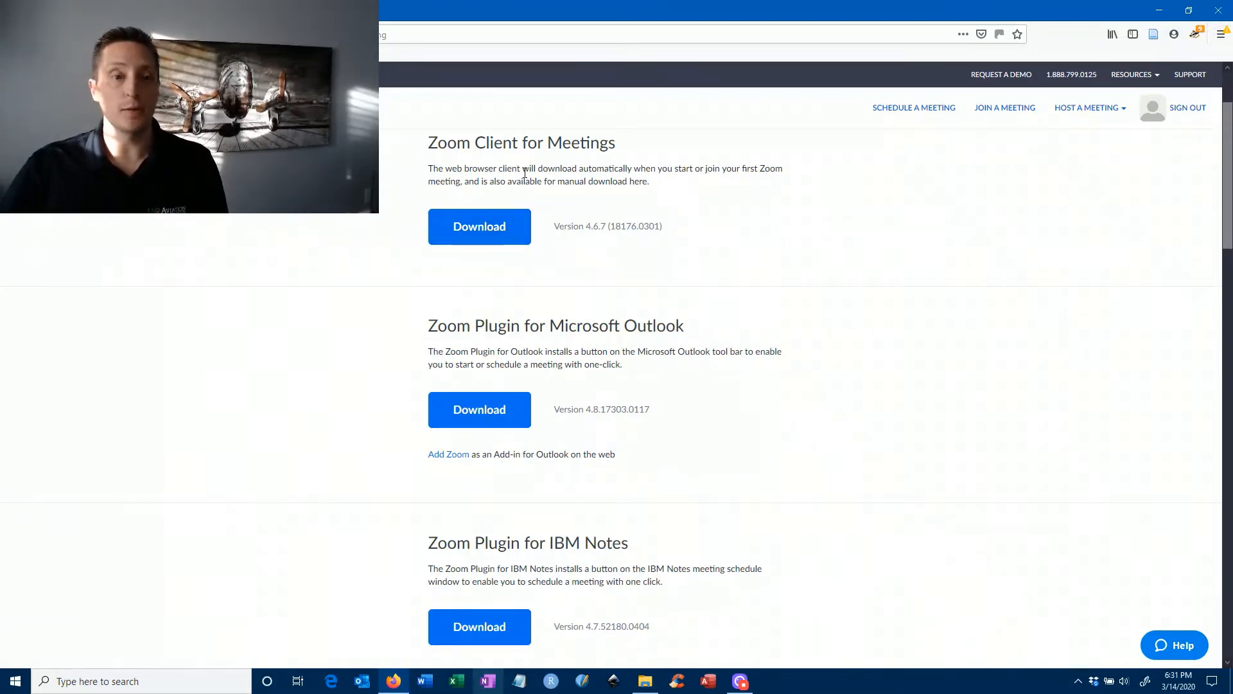
left_click(1169, 10)
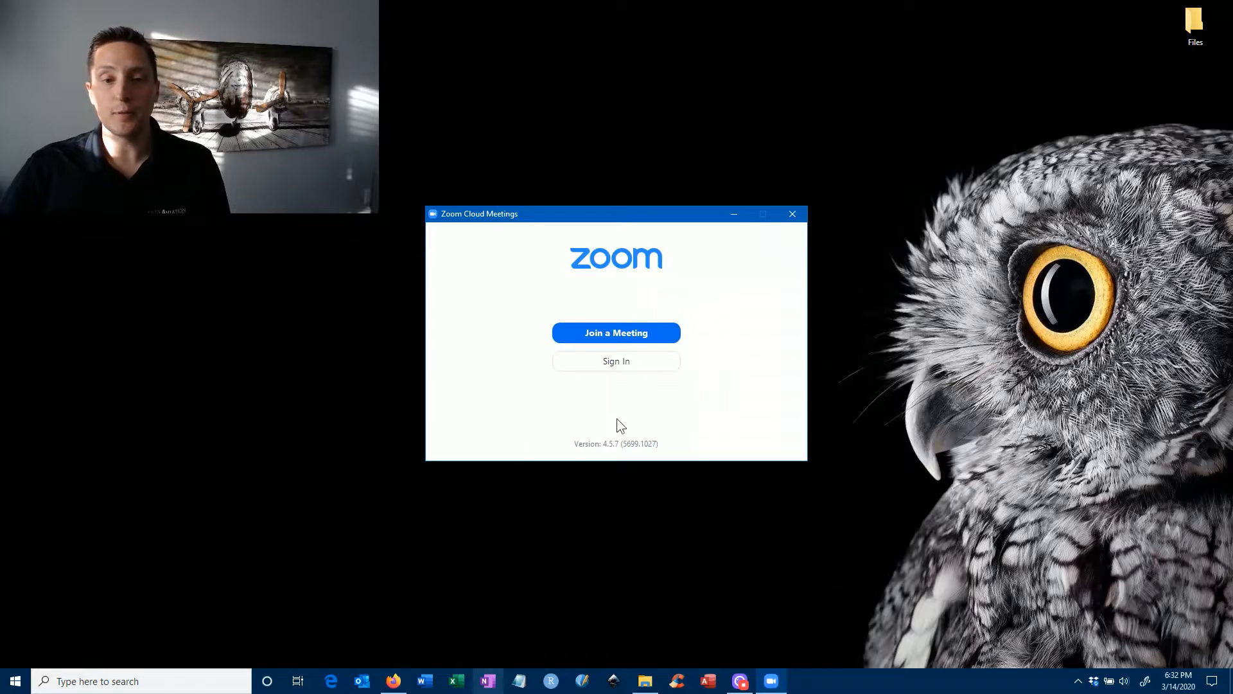
Sign in to the Zoom desktop client with SSO using the company domain und, opening the sign-in link with Zoom Meetings
left_click(626, 367)
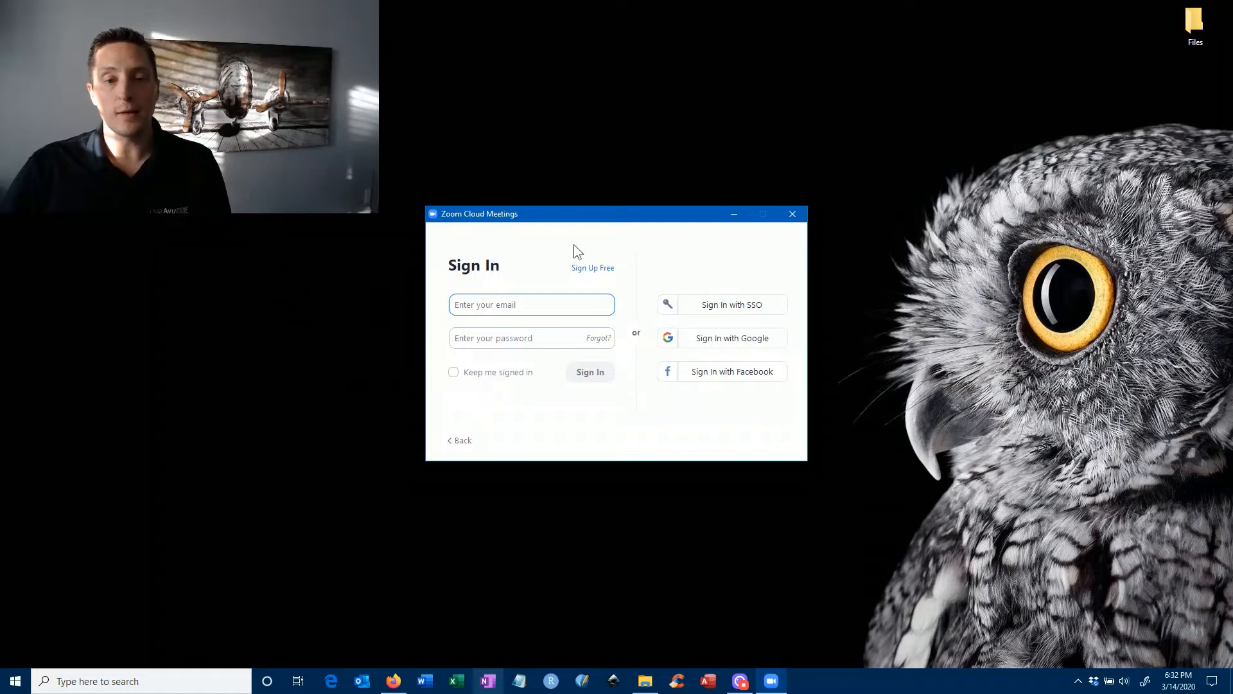
left_click(729, 307)
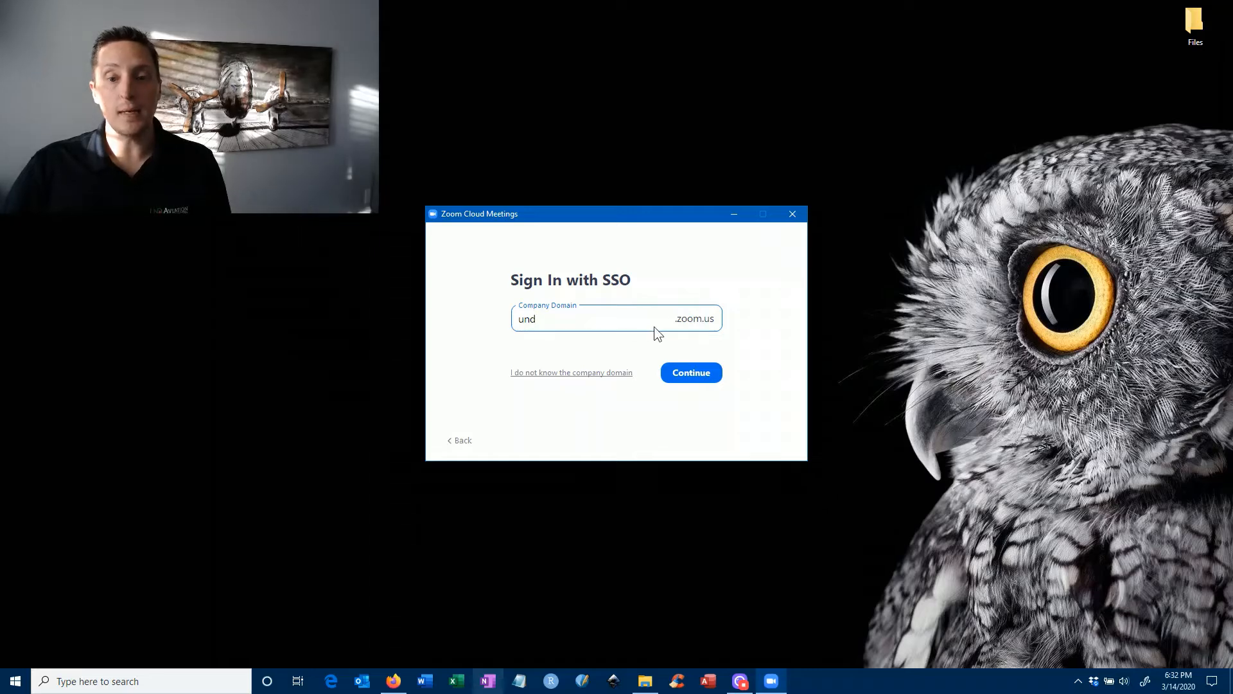
left_click(691, 372)
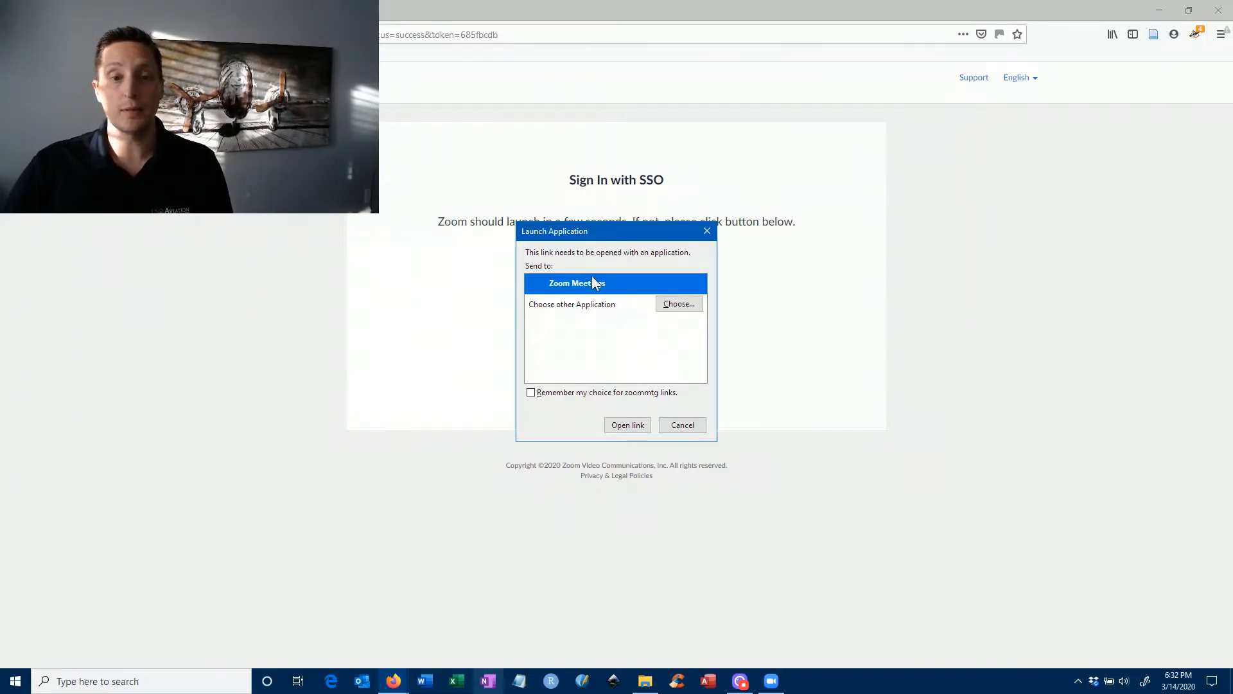
left_click(620, 429)
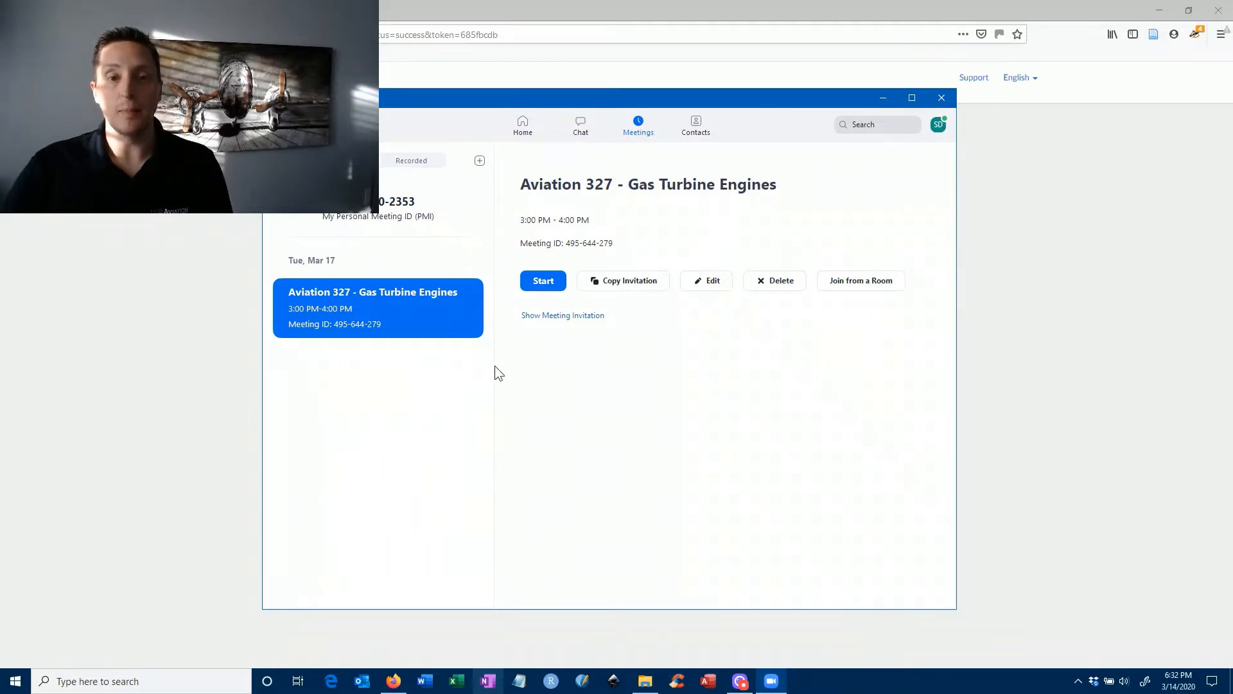
Delete the scheduled Aviation 327 - Gas Turbine Engines meeting
left_click(782, 280)
left_click(643, 390)
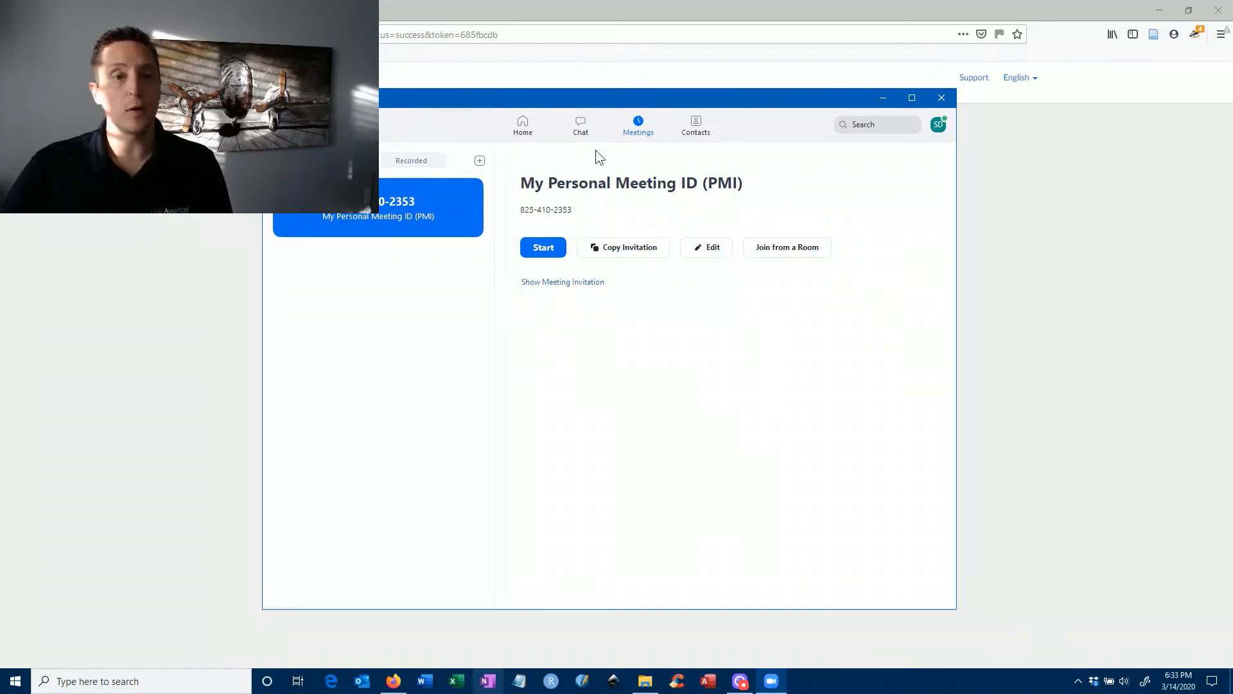
Start scheduling a new Zoom meeting from the home view and set its topic to Aviation 480-01
left_click(526, 128)
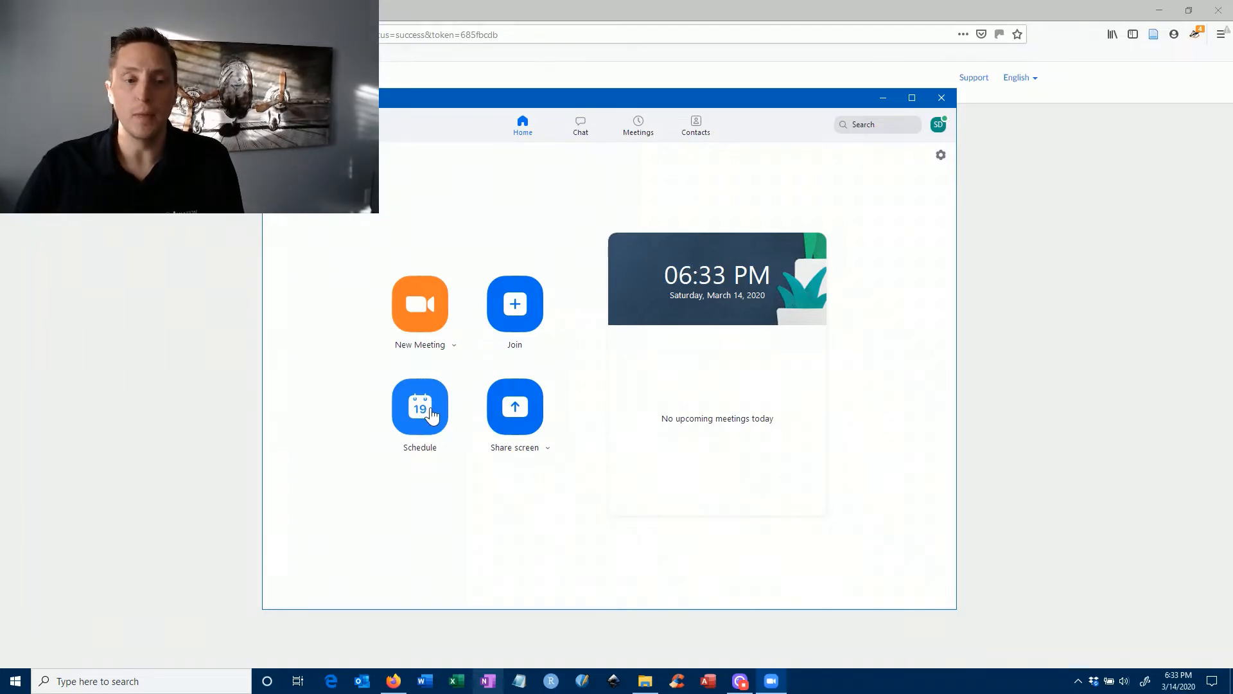
left_click(430, 414)
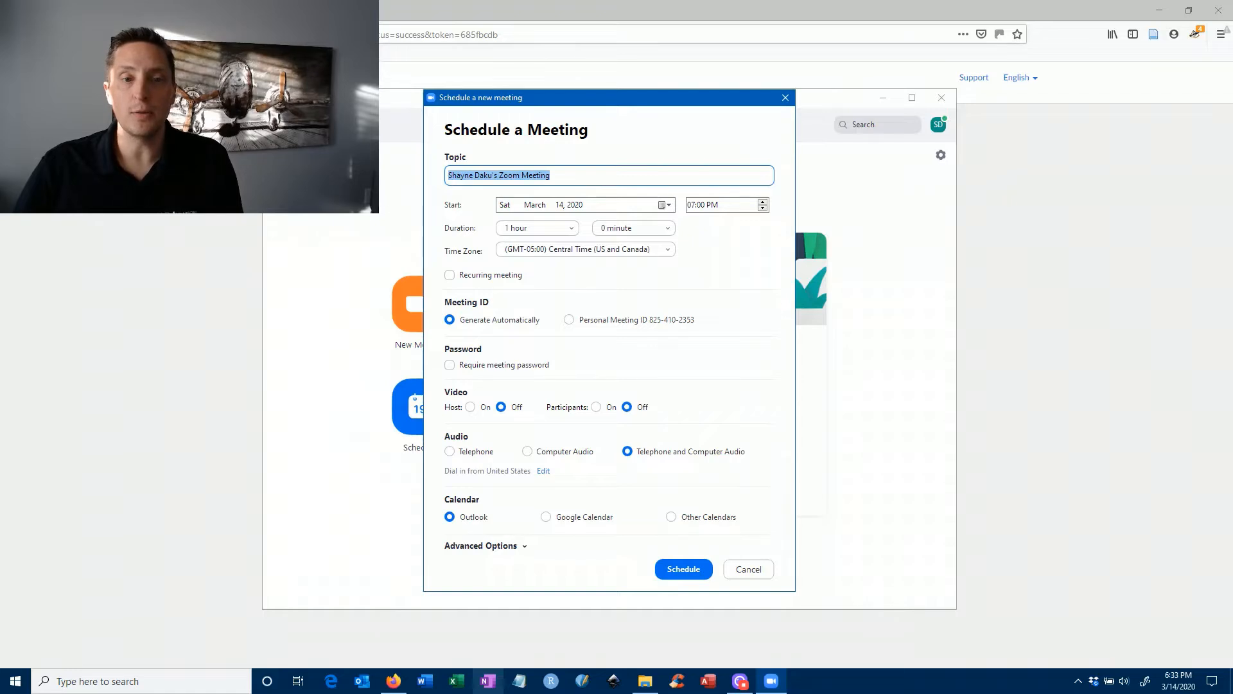
left_click_drag(506, 103, 575, 98)
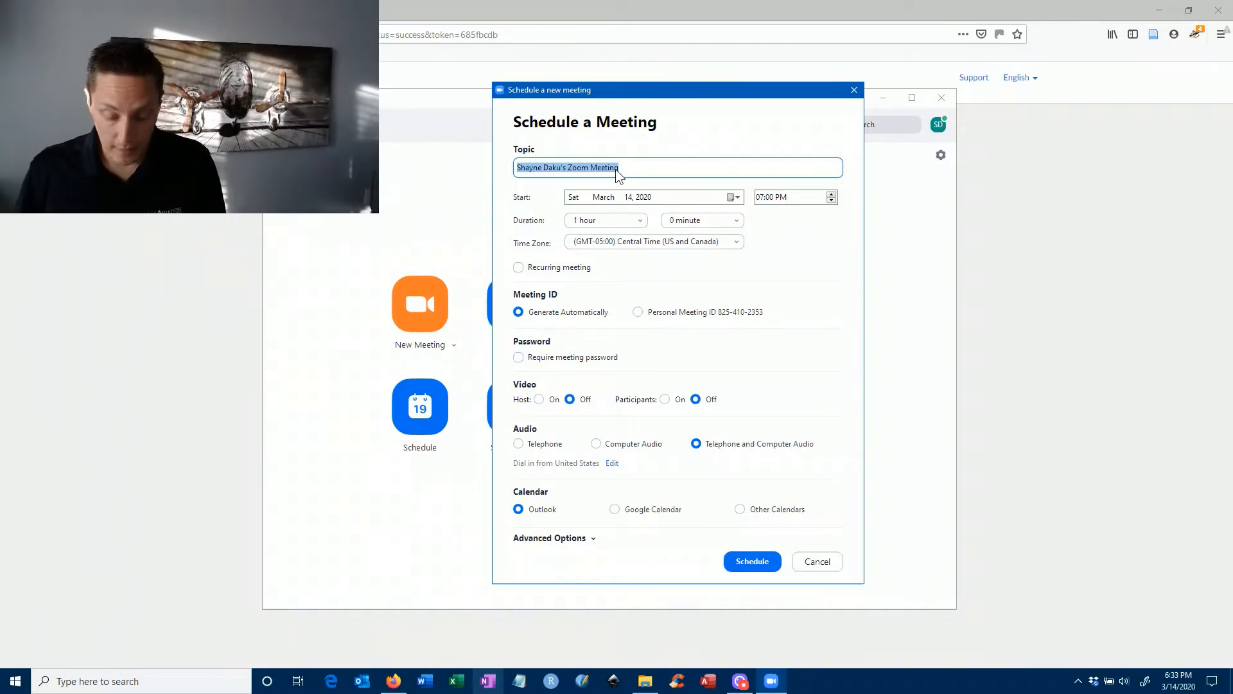
type("Aviat")
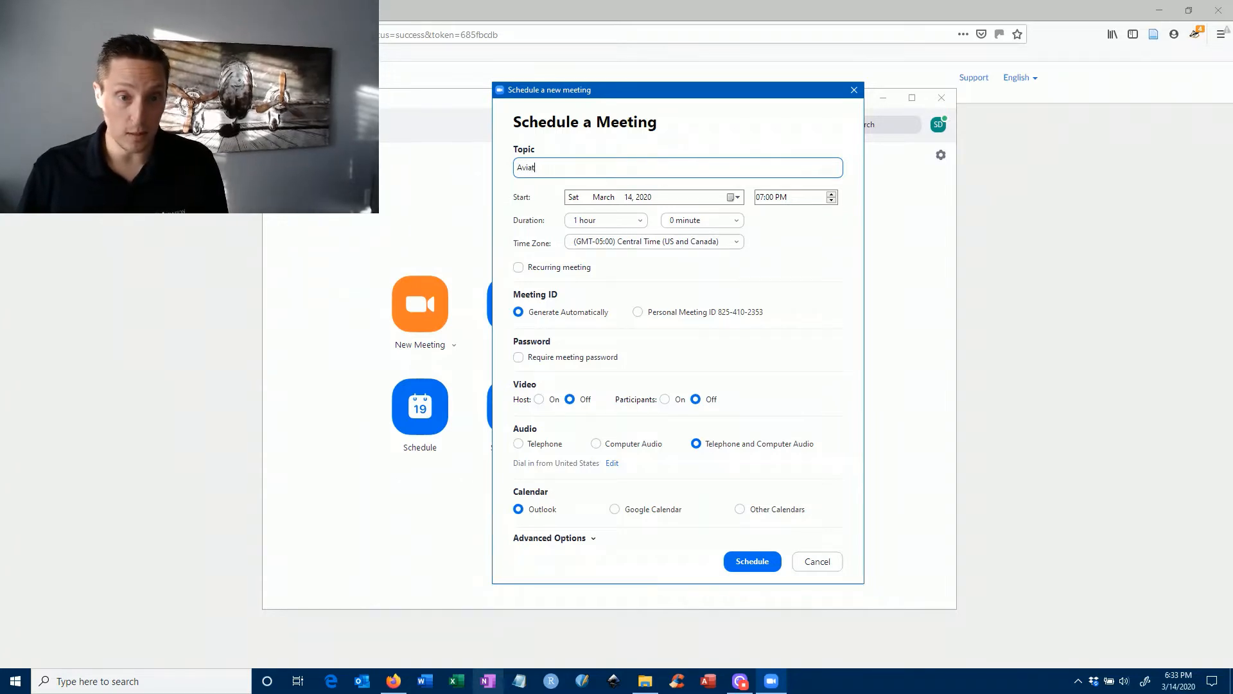
type("ion 480-01")
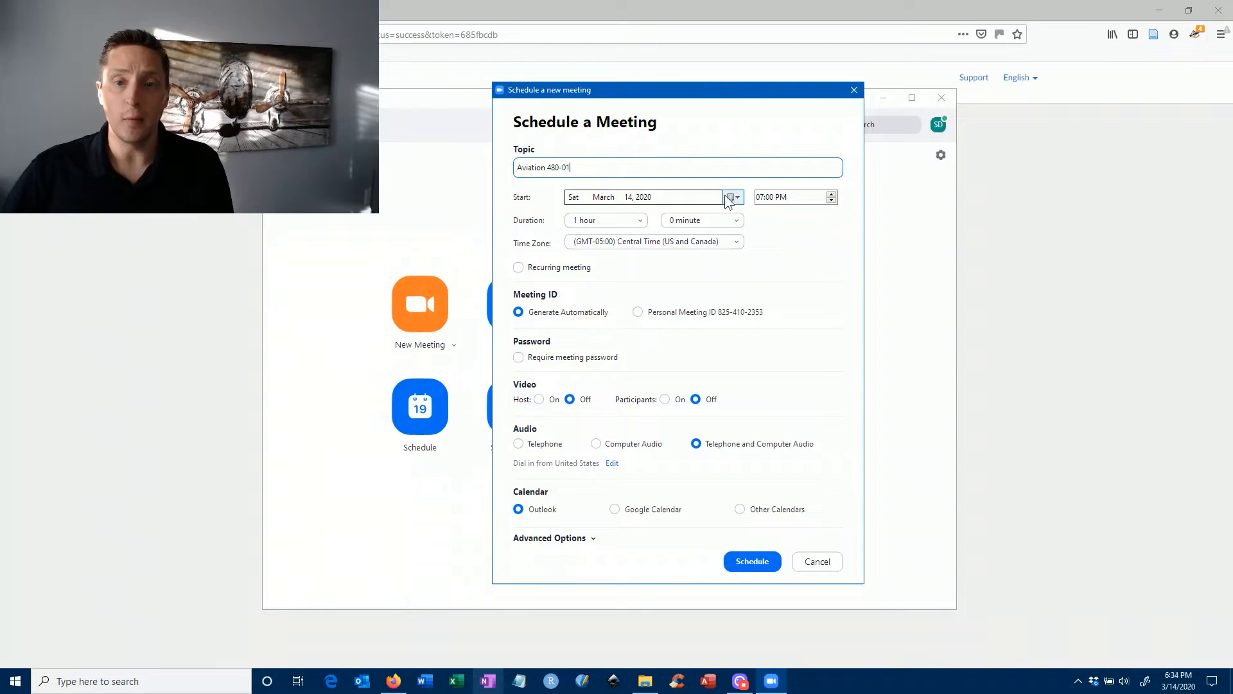
left_click(784, 198)
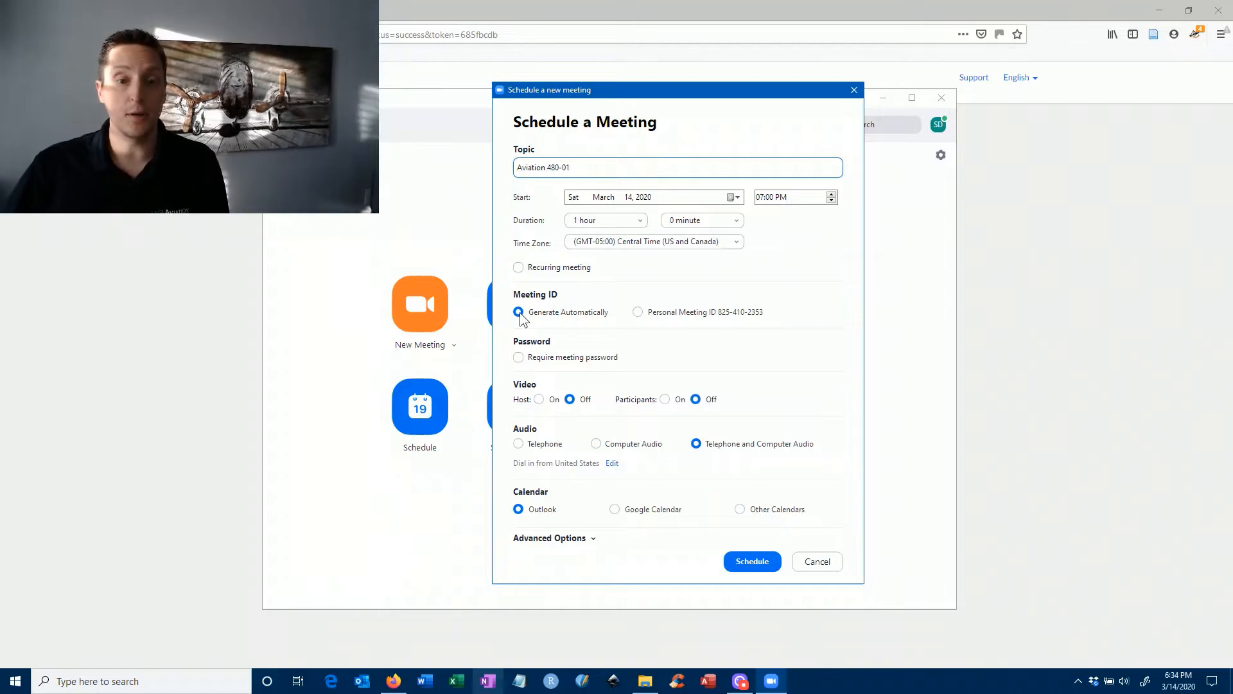
Leave the meeting password requirement off, turn host video on, and set the calendar to Other Calendars
left_click(521, 357)
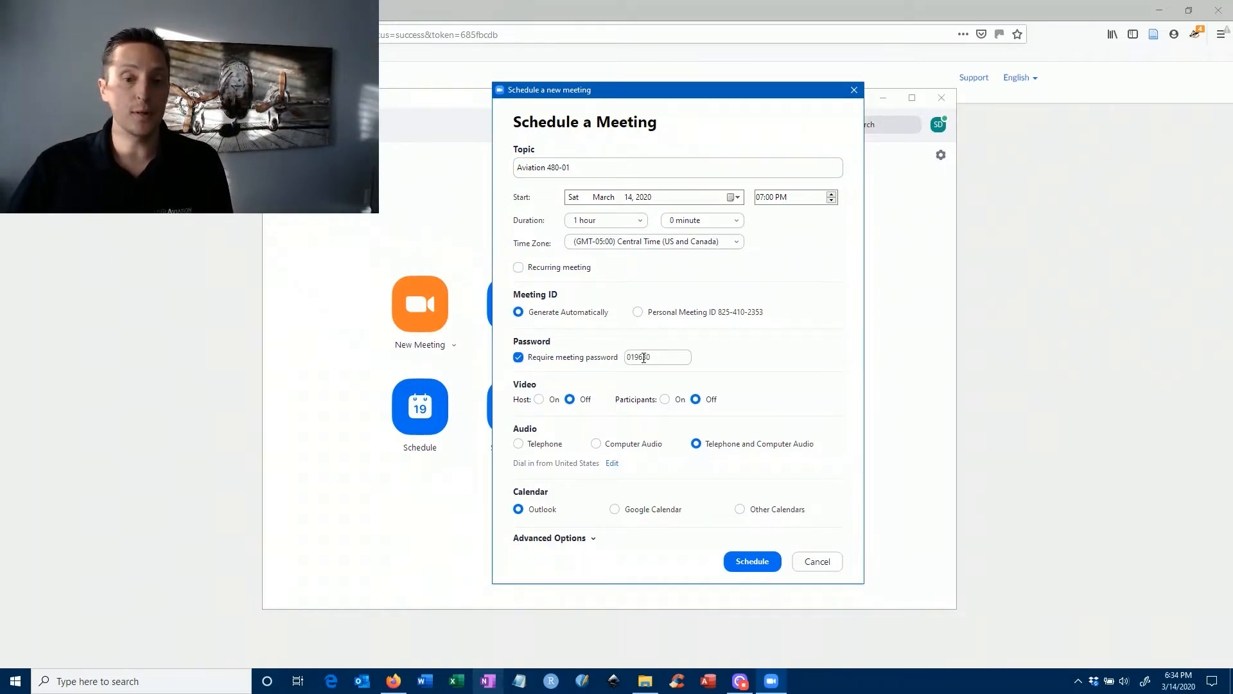
left_click(519, 357)
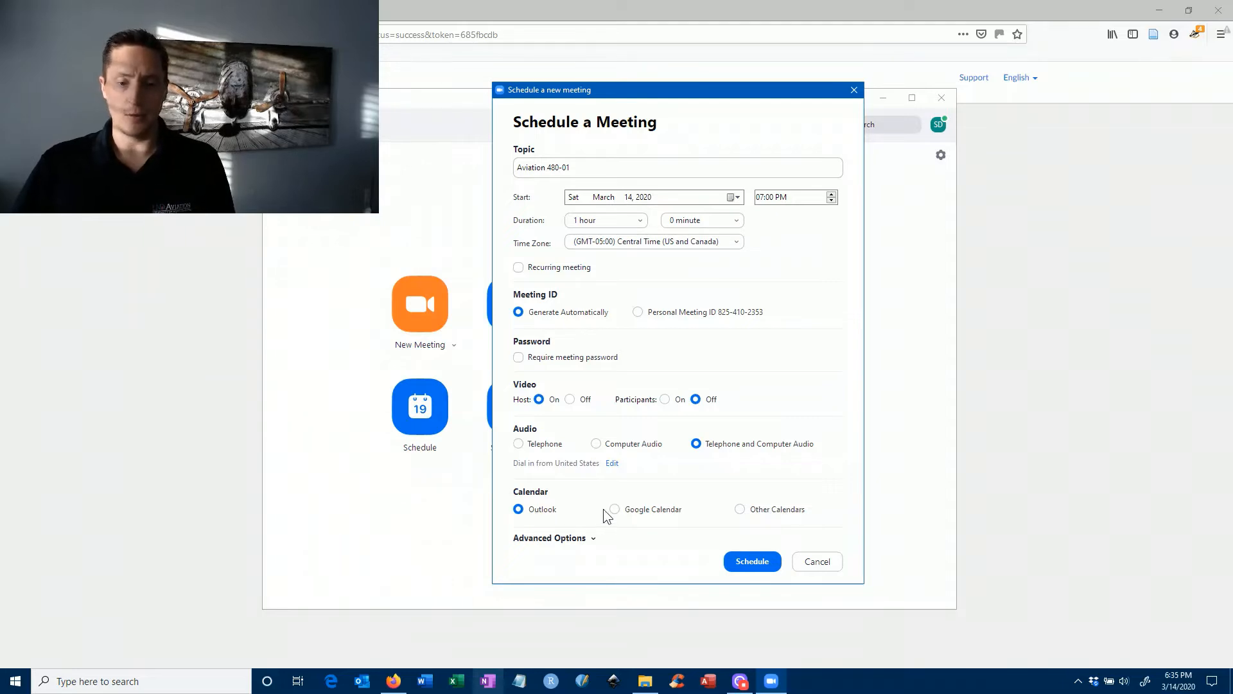
left_click(739, 509)
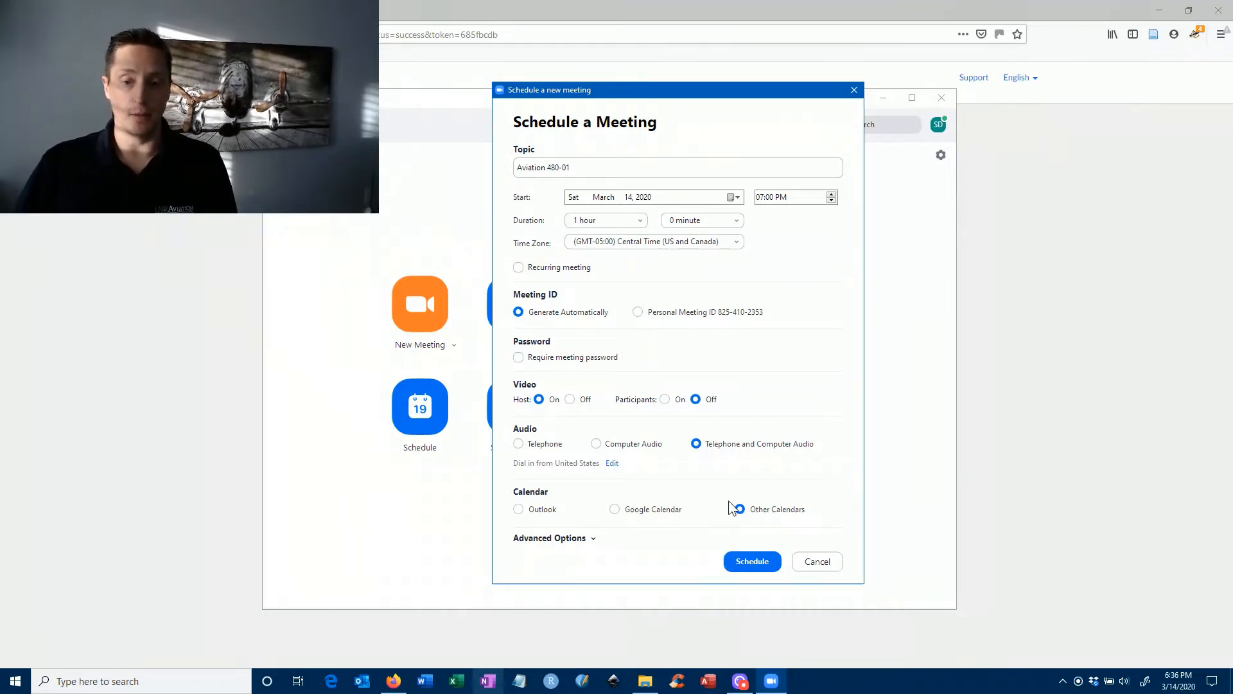
Enable muting participants on entry in the advanced options, review the meeting settings, and schedule the meeting
left_click(592, 538)
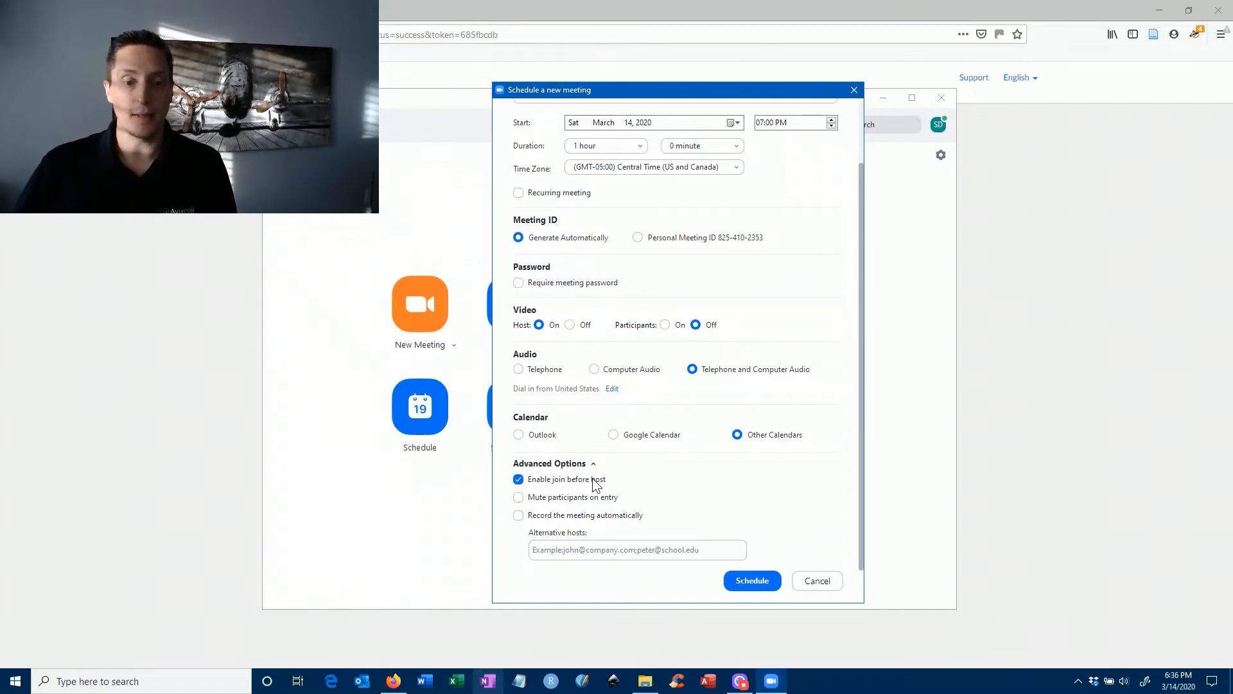
left_click(519, 498)
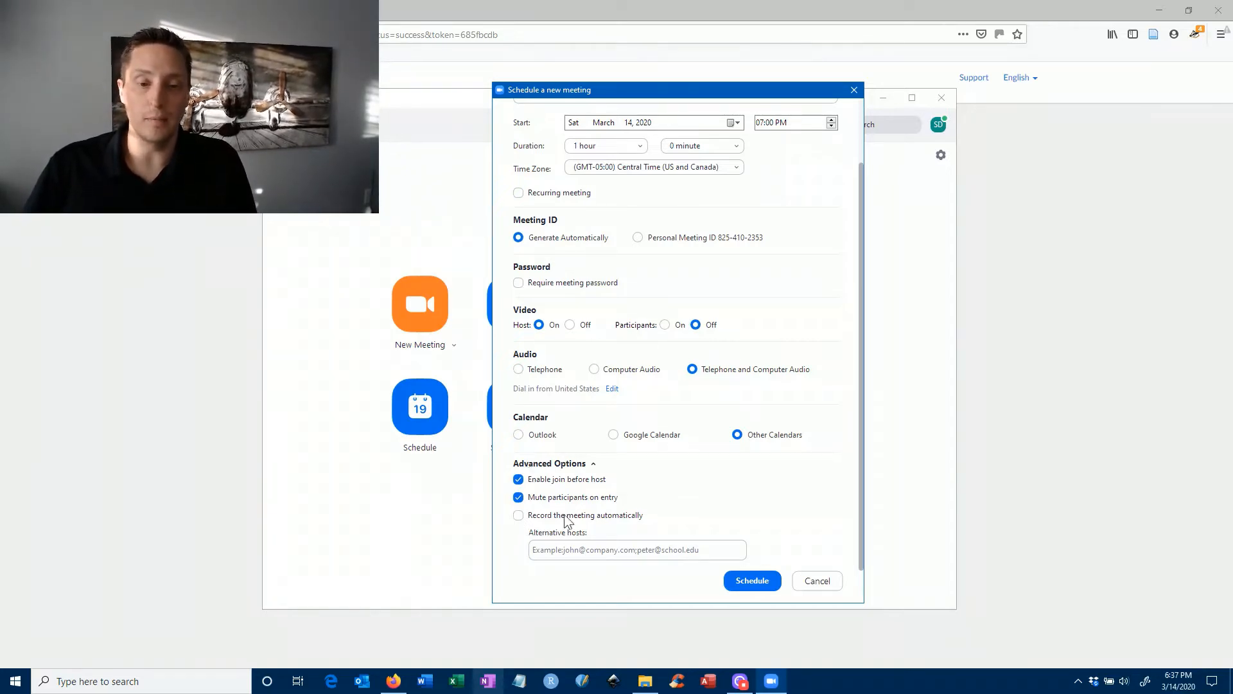
scroll(741, 465, "up", 3)
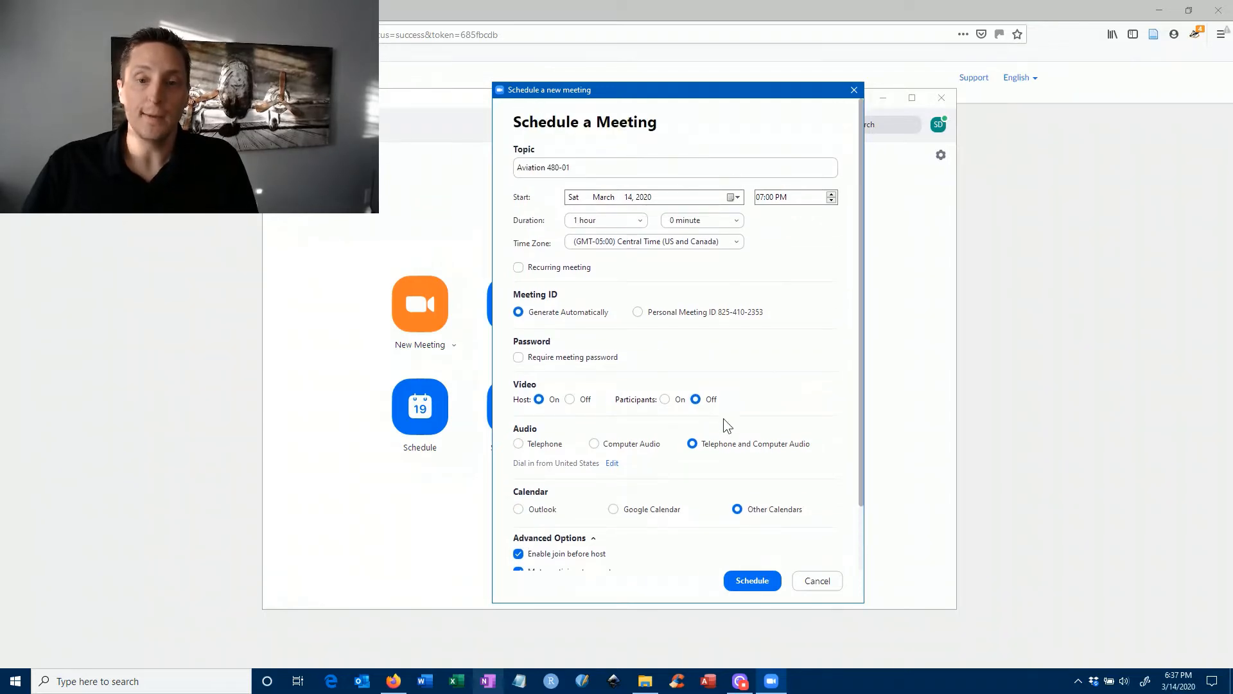
scroll(720, 404, "down", 1)
scroll(636, 258, "up", 3)
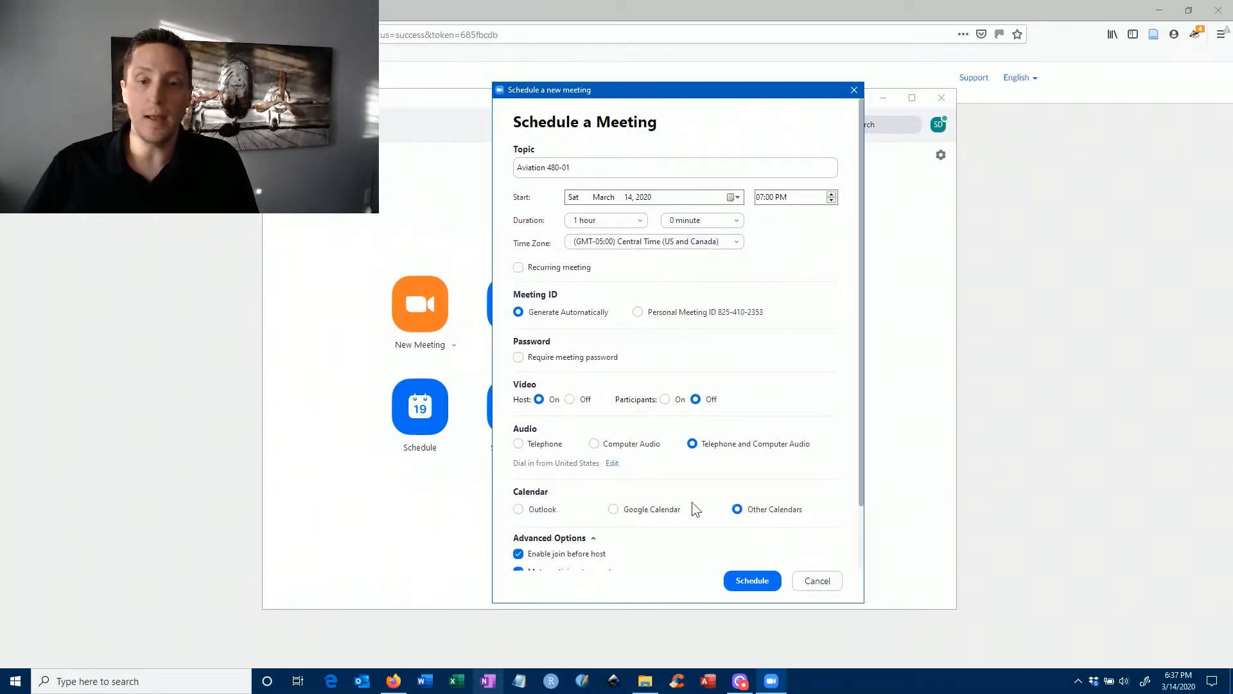
left_click(752, 579)
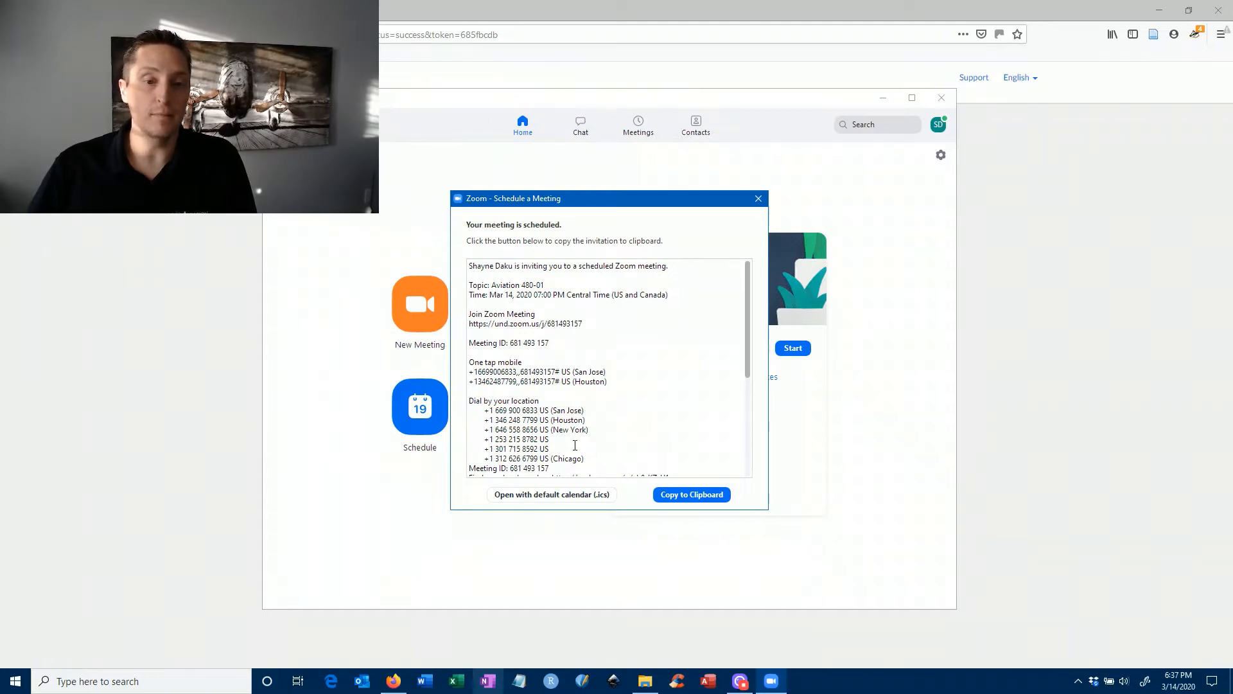
Review the Aviation 480-01 meeting invitation and copy only its Join Zoom Meeting link
scroll(575, 445, "down", 1)
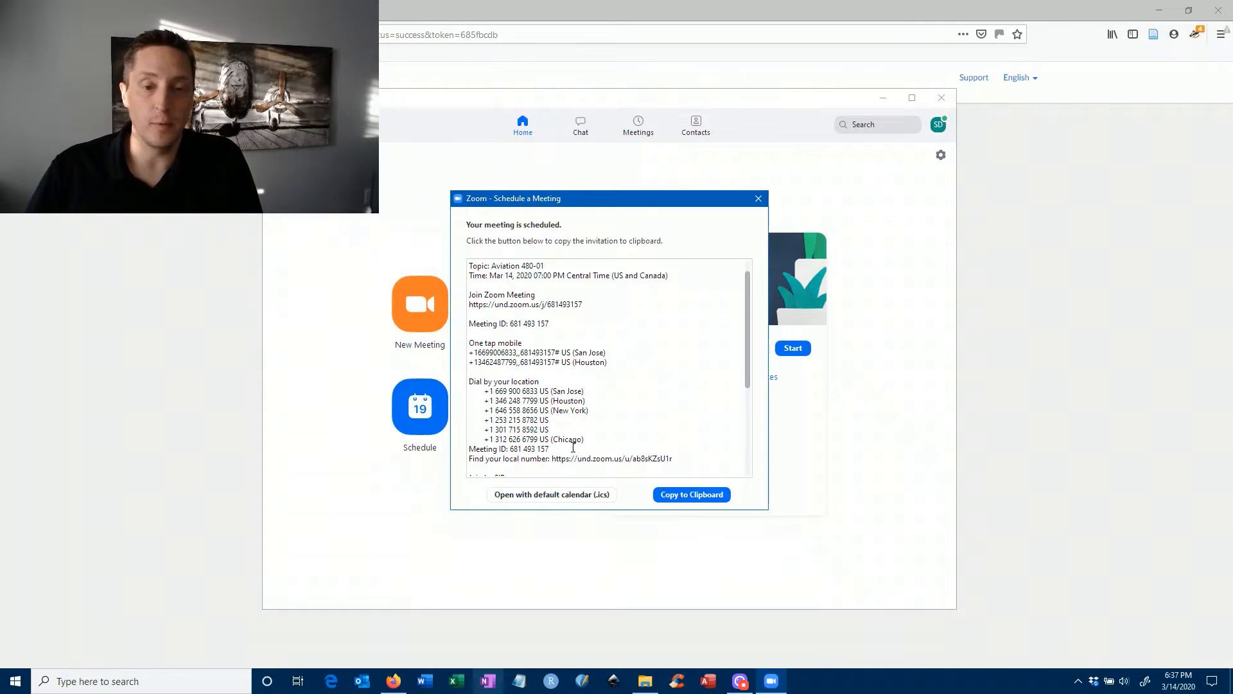
scroll(572, 432, "up", 1)
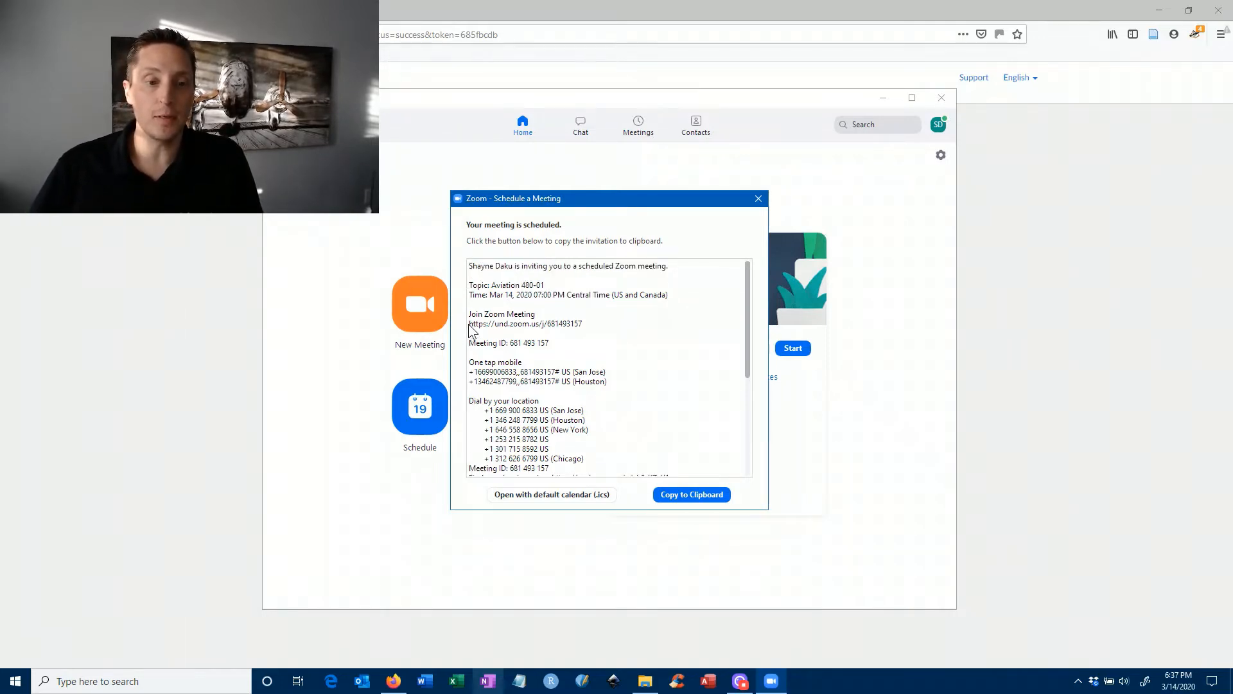
mouse_move(469, 324)
left_mouse_down()
mouse_move(578, 324)
mouse_move(469, 325)
left_mouse_up()
key("ctrl+c")
left_click(584, 326)
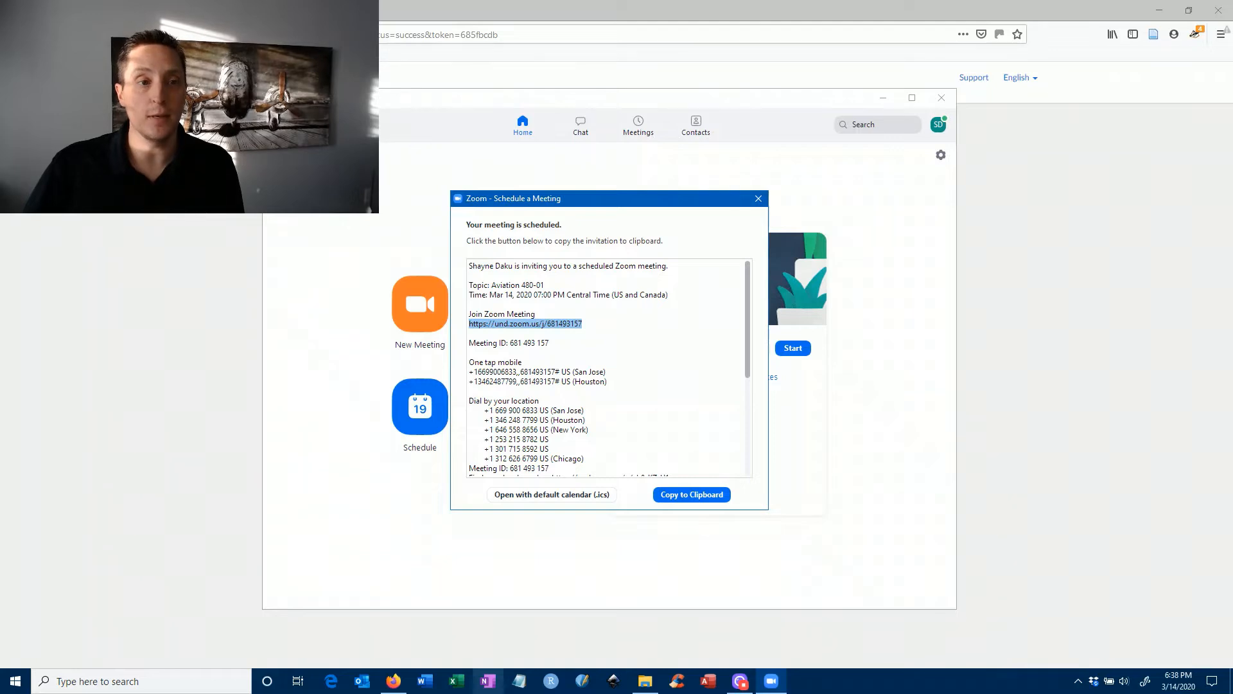
Switch to Firefox, log in to UND Blackboard in a new tab with the saved credentials, and open the course list
key("alt+Tab")
key("ctrl+t")
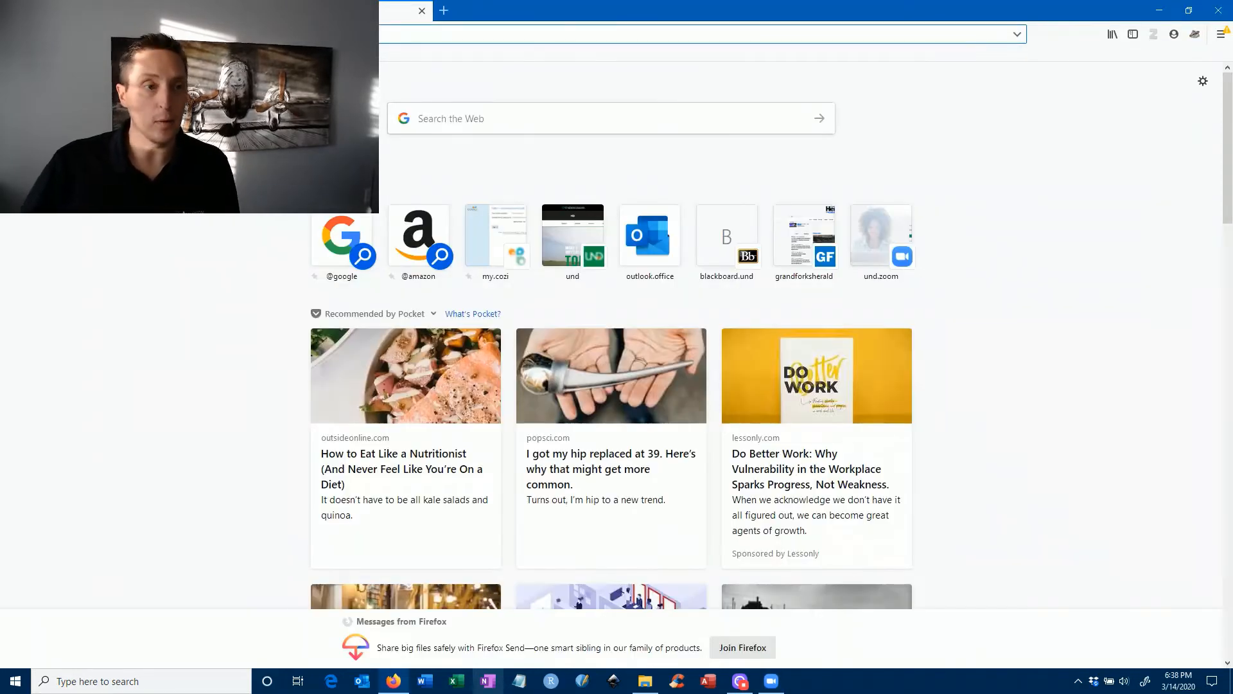
key("ctrl+v")
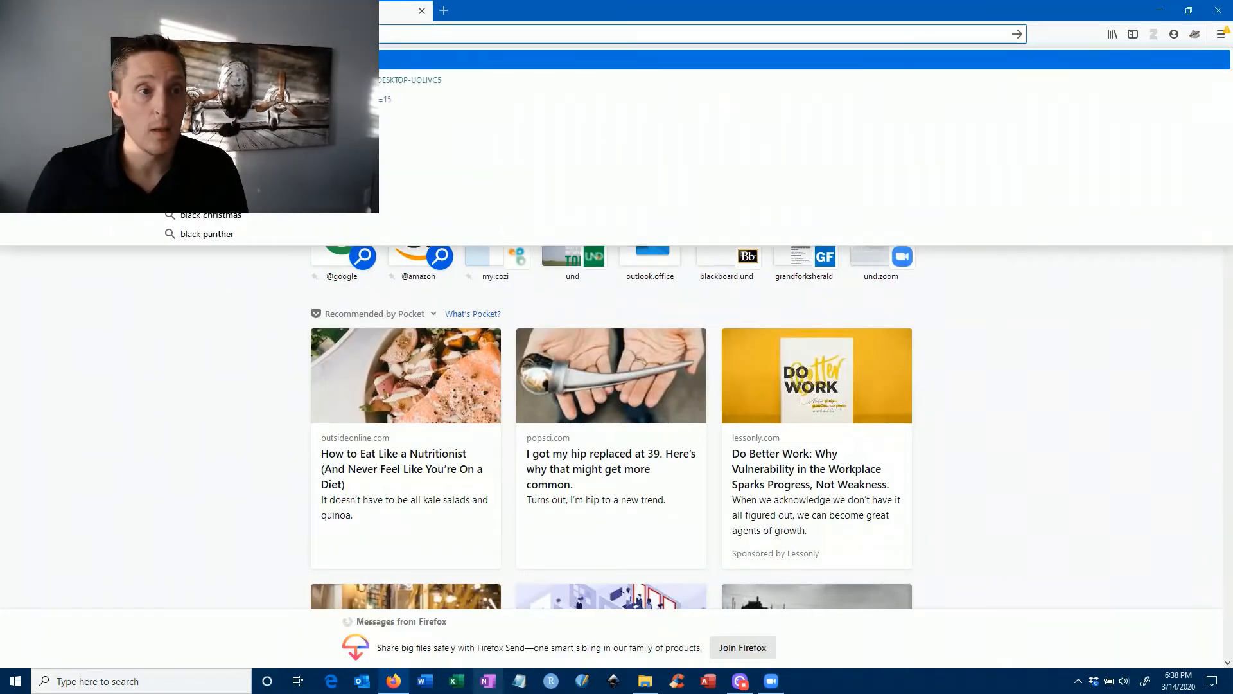
key("Return")
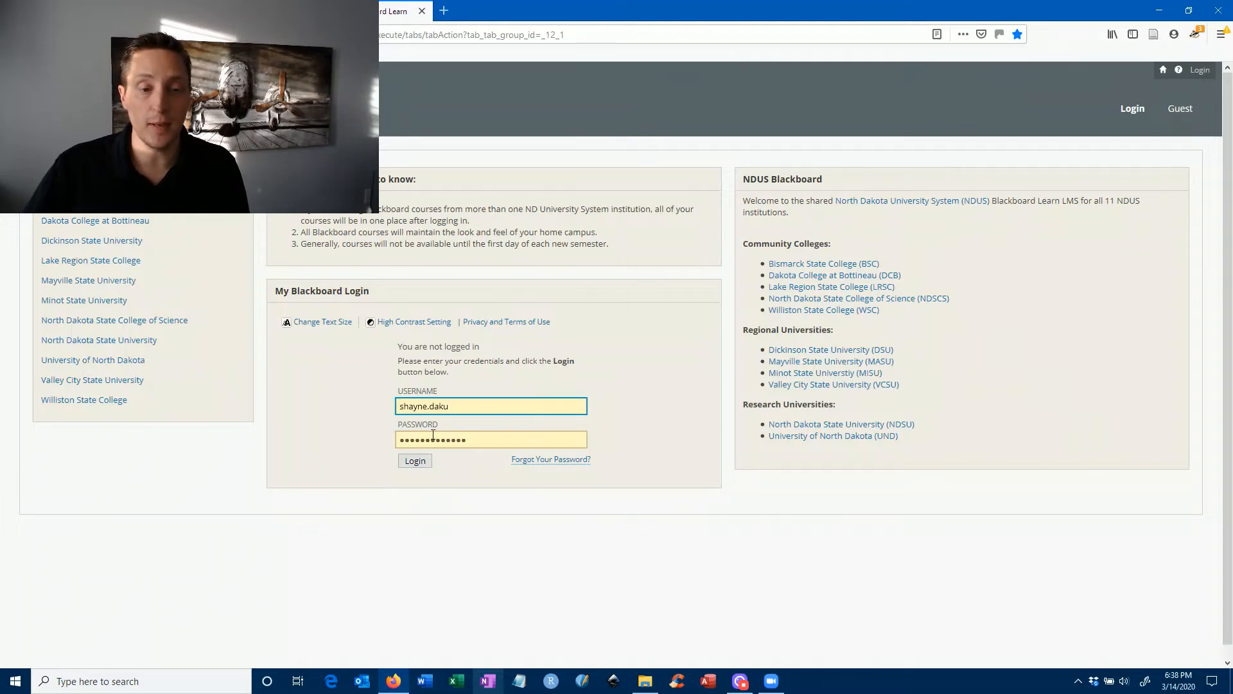
left_click(428, 463)
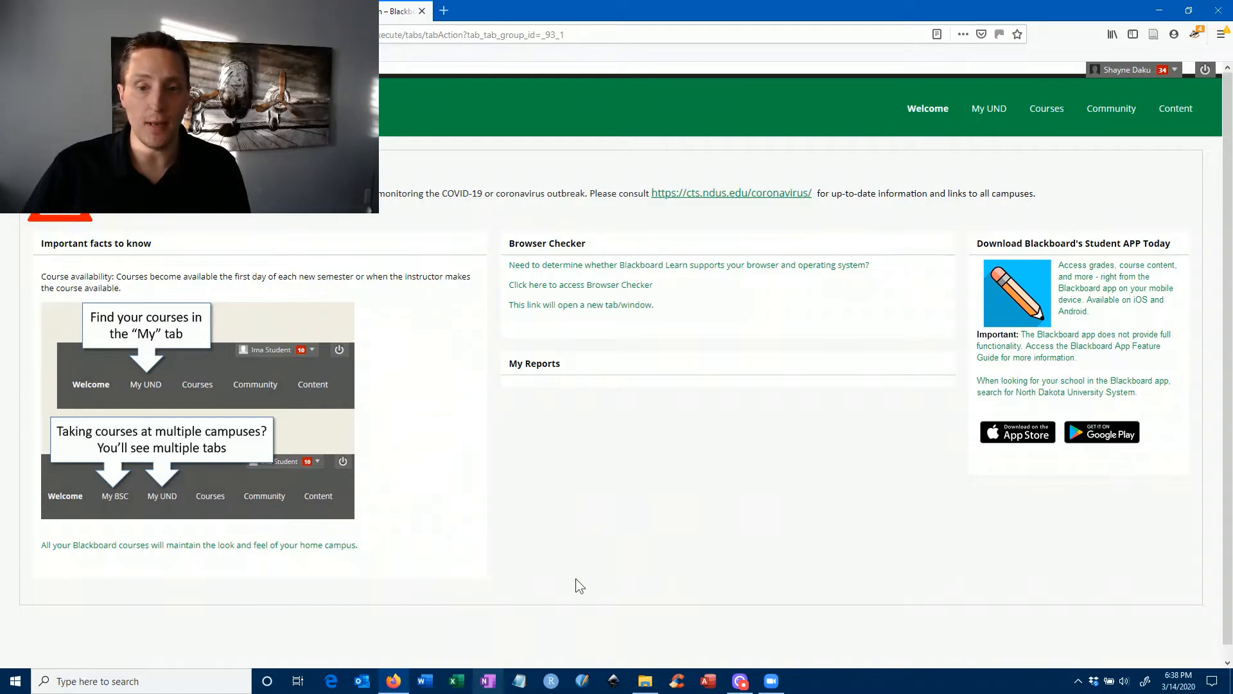
left_click(1049, 110)
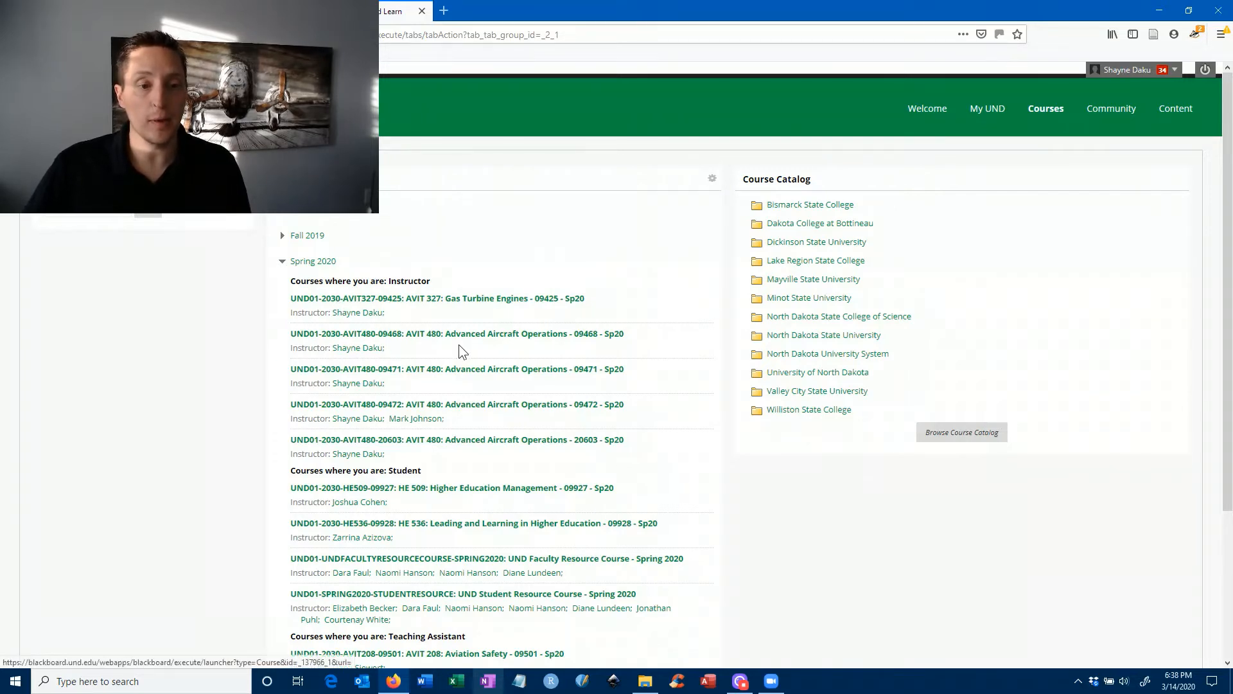
Open the AVIT 480 Advanced Aircraft Operations 09468 course and start an announcement with the subject "Tuesday's Class Link"
left_click(372, 339)
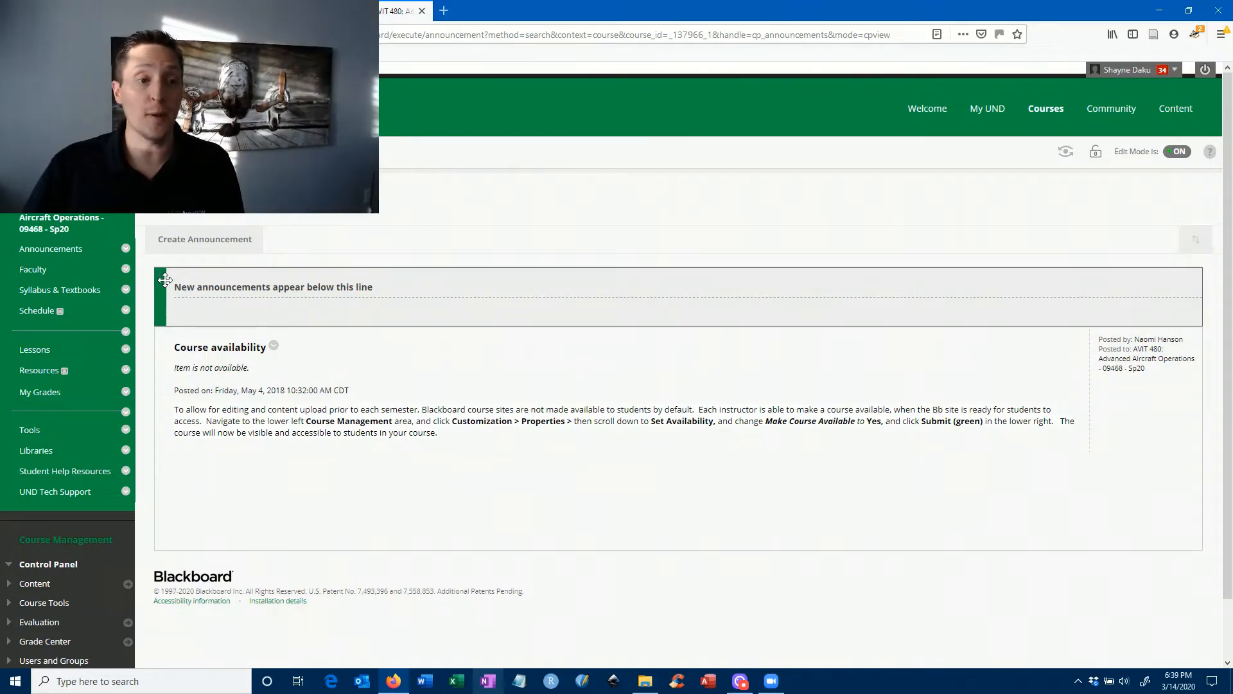
left_click(203, 248)
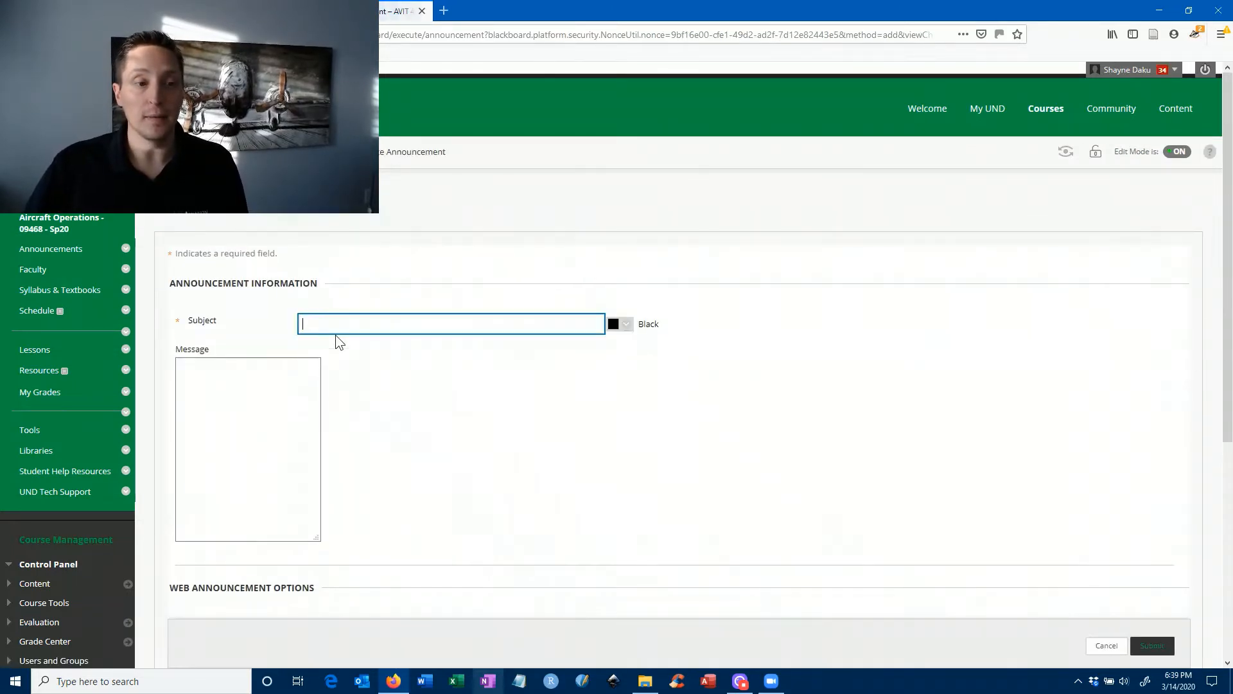
left_click(337, 330)
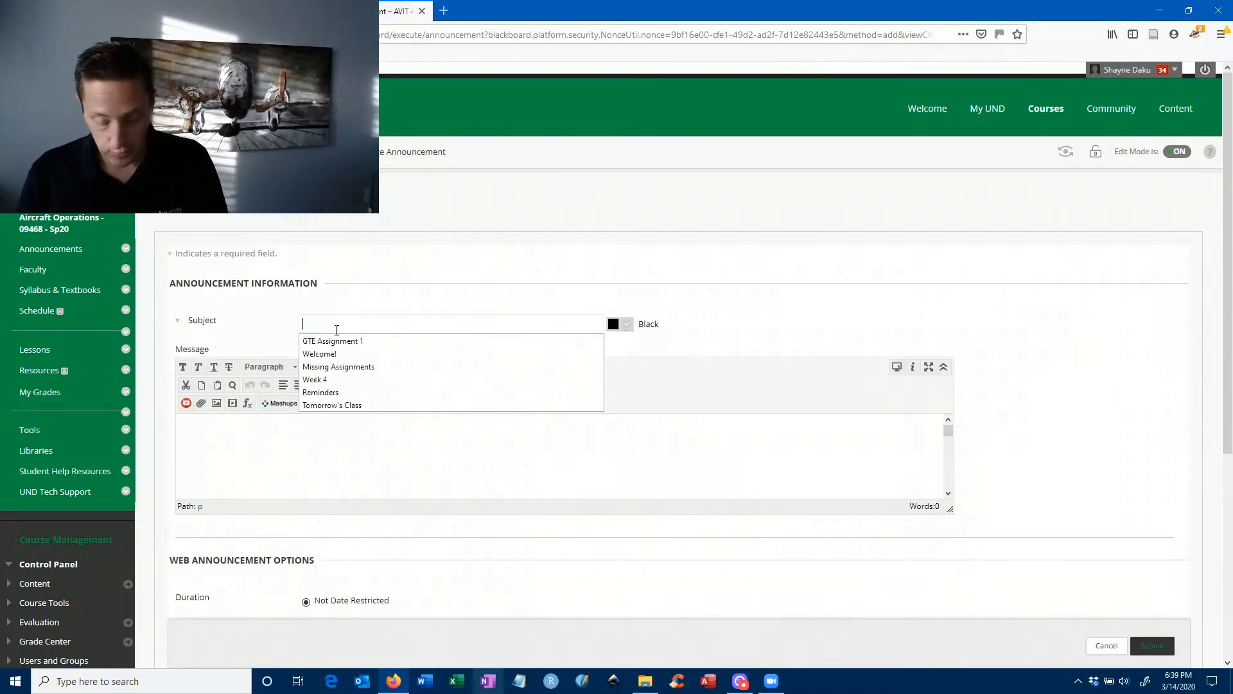
type("Tuesday's C")
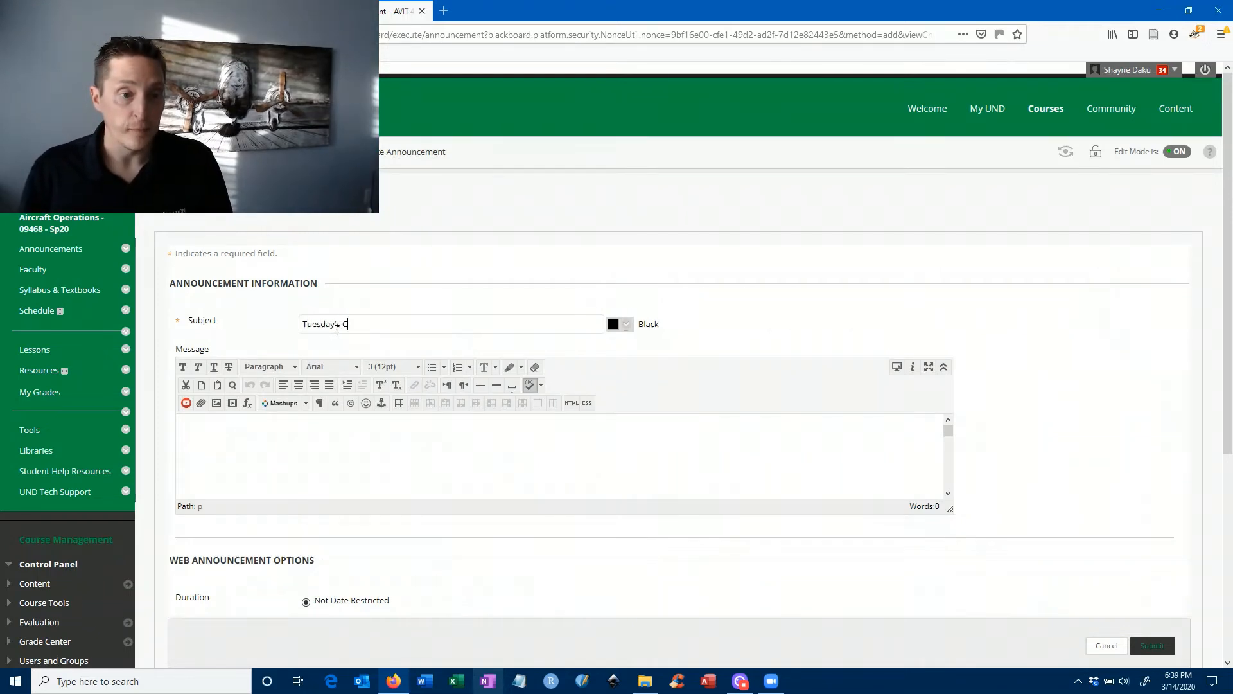
type("lass Link")
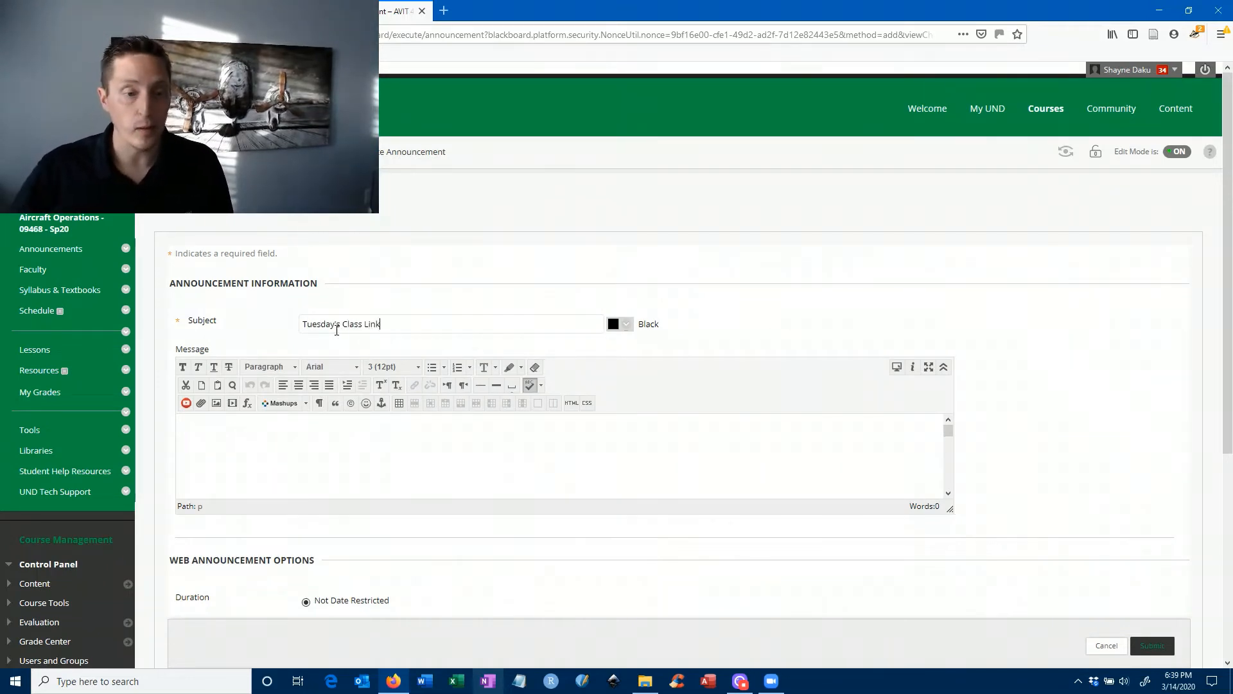
Write the announcement message "Click the following link to enter Tuesday's class:" followed by the copied Zoom join link
left_click(282, 442)
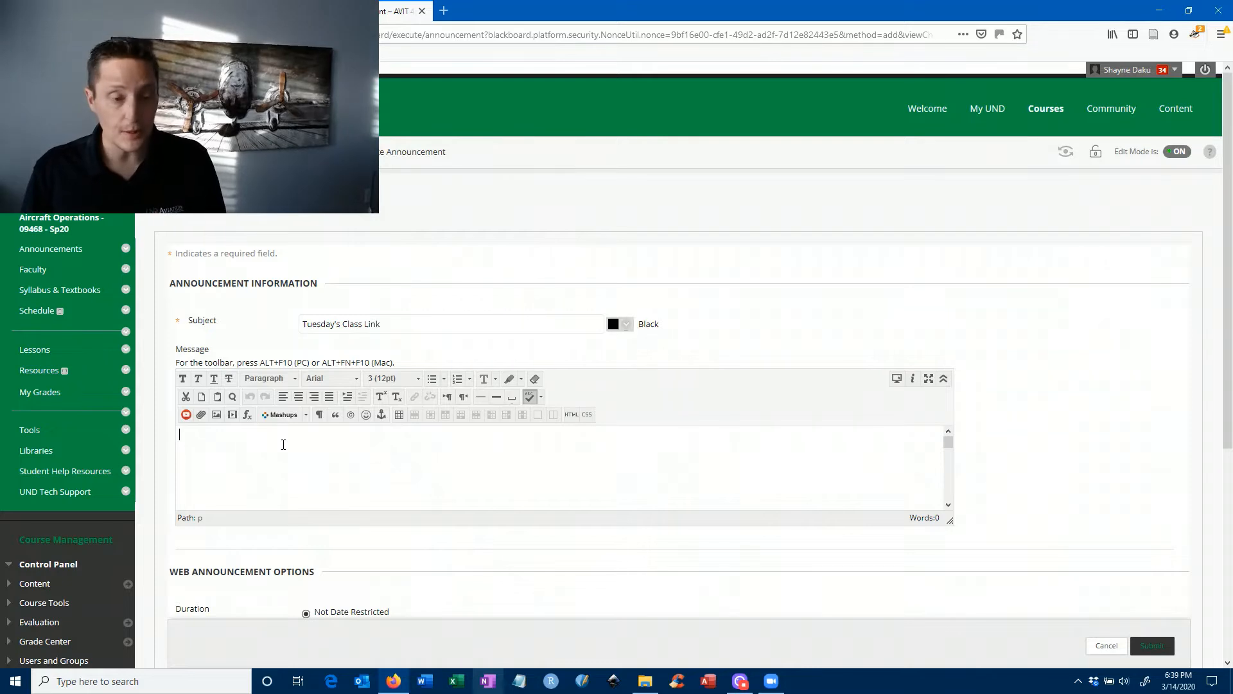
type("Click")
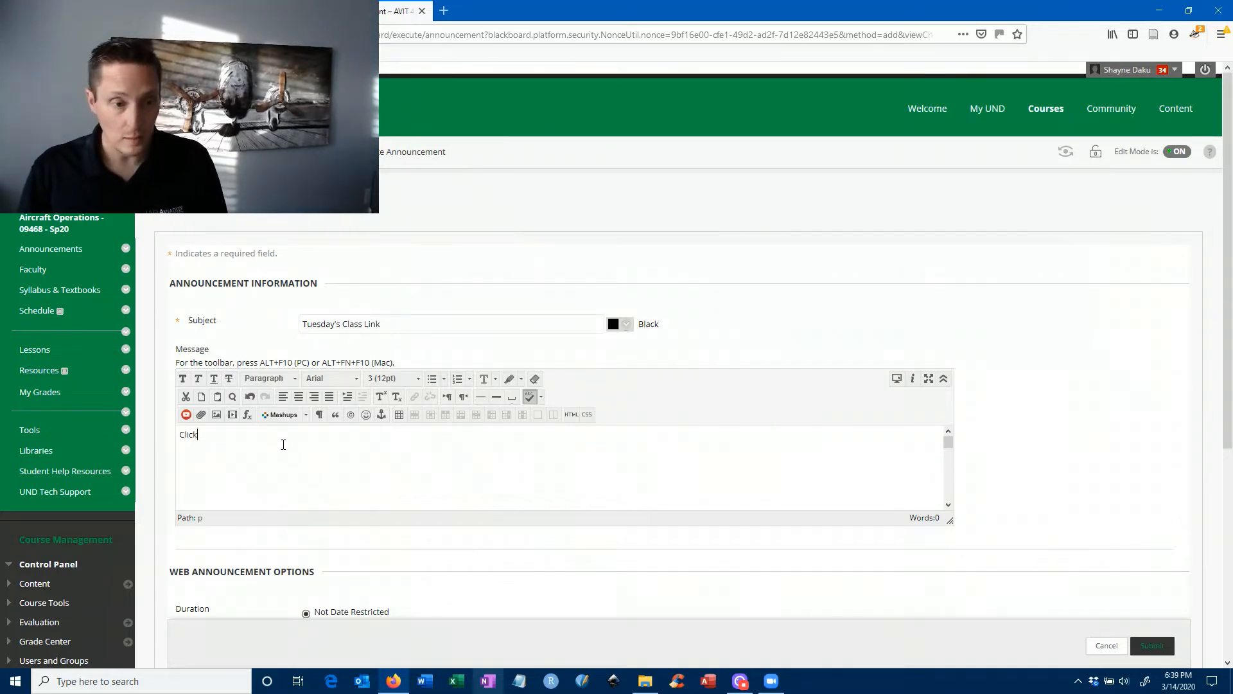
type(" the following link to ")
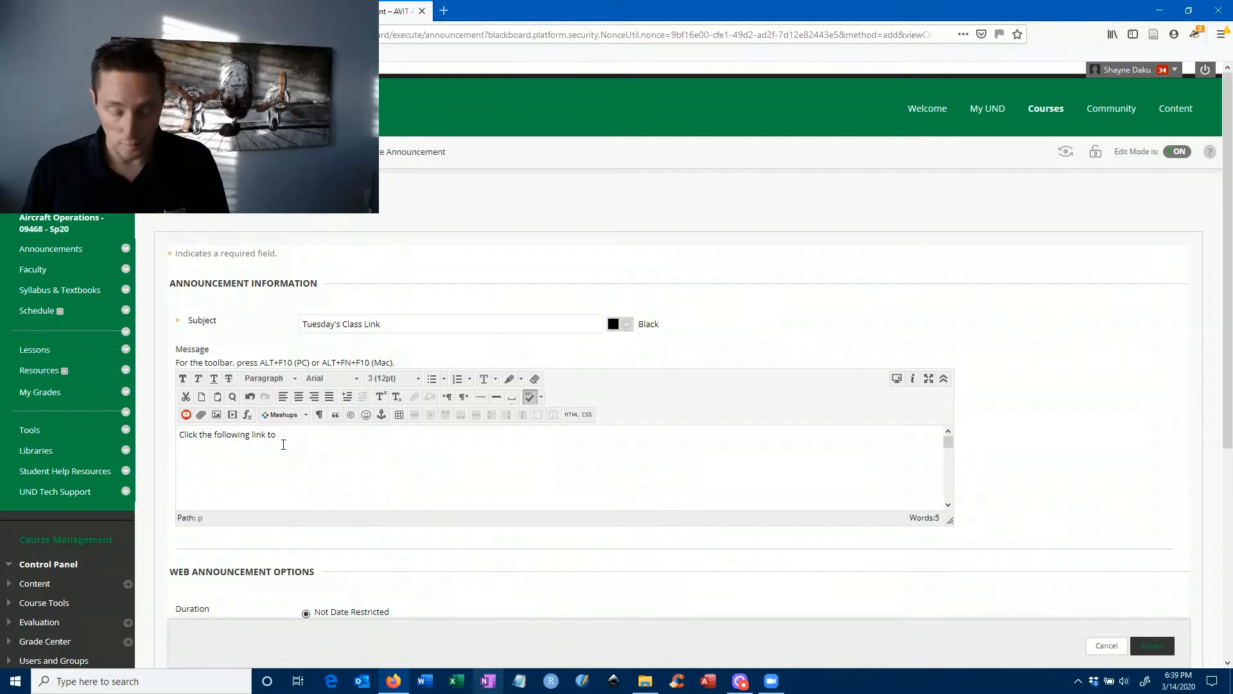
type("enter ")
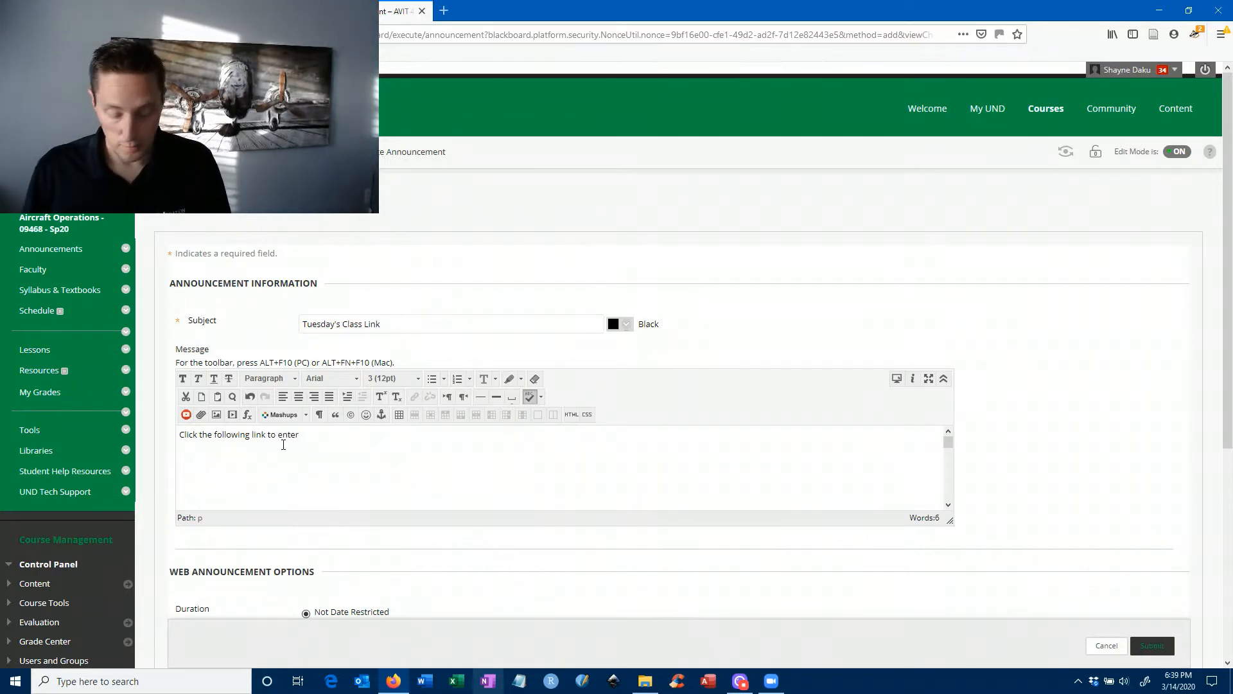
type("Tuesday's")
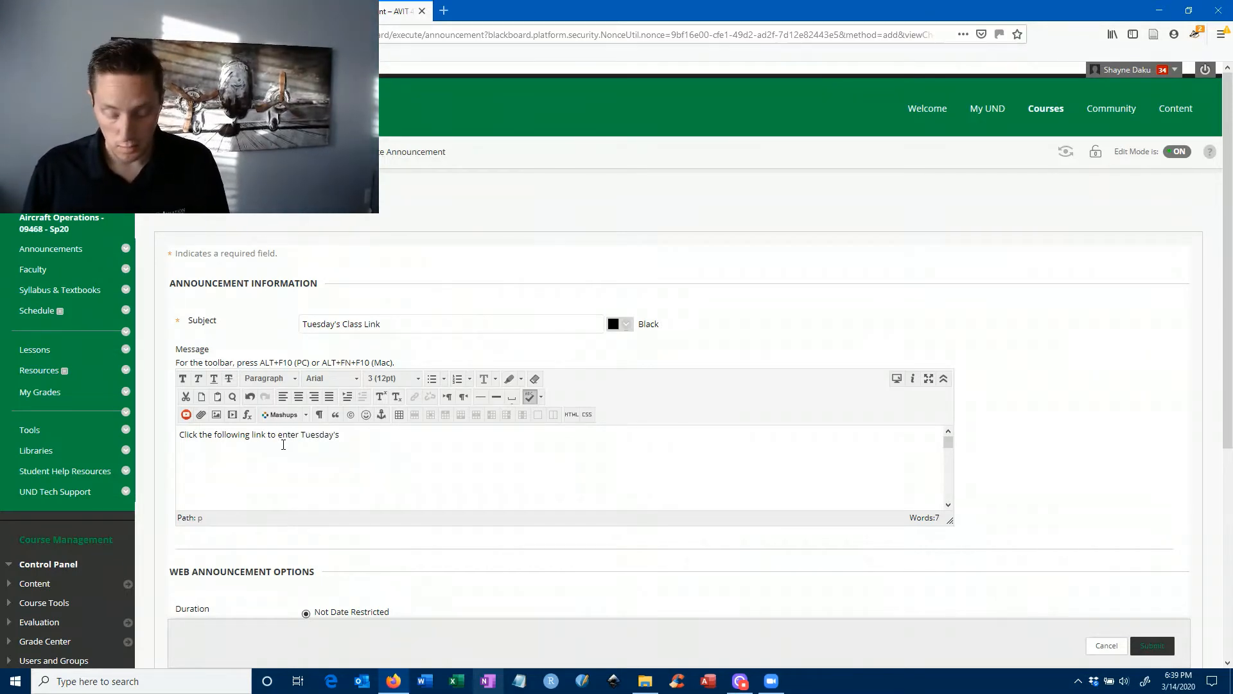
type(" class.")
key("BackSpace")
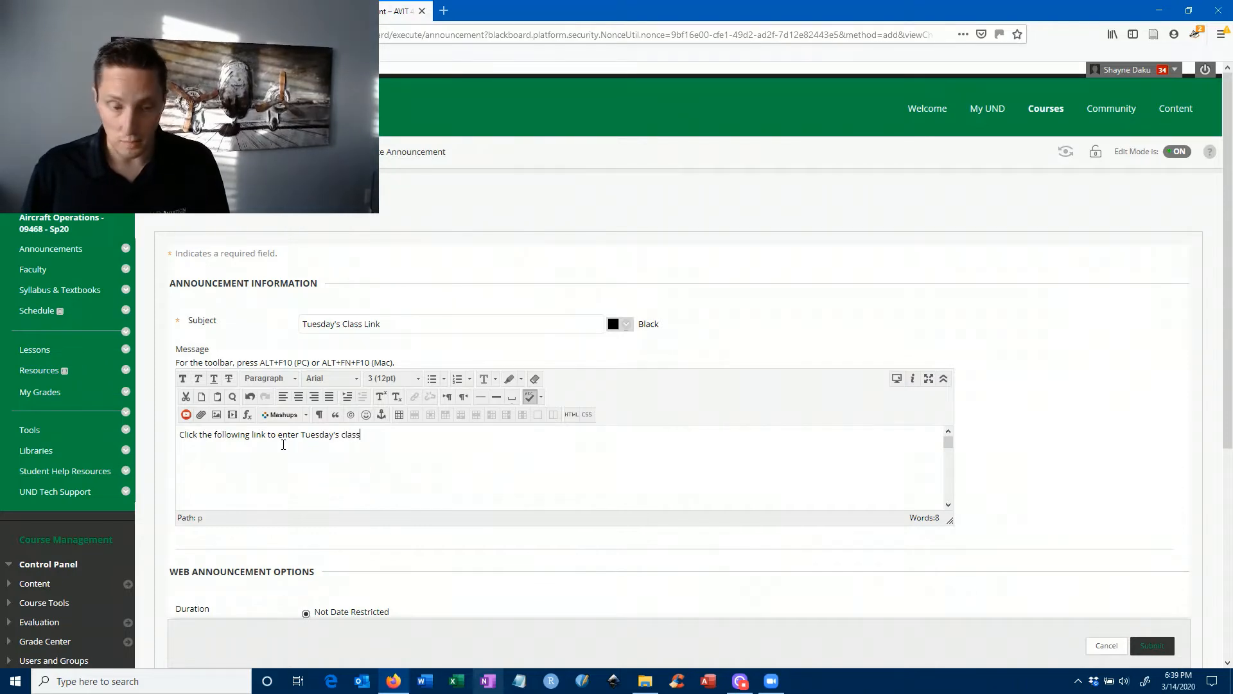
type(":")
key("ctrl+v")
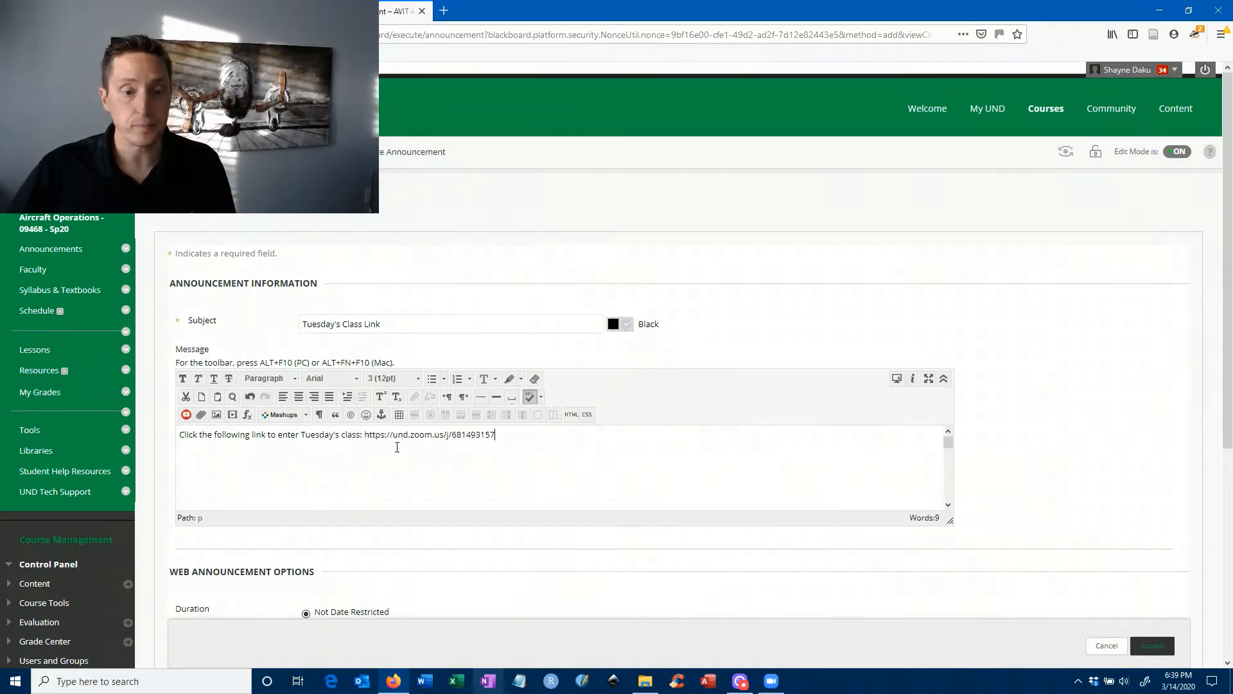
key("BackSpace")
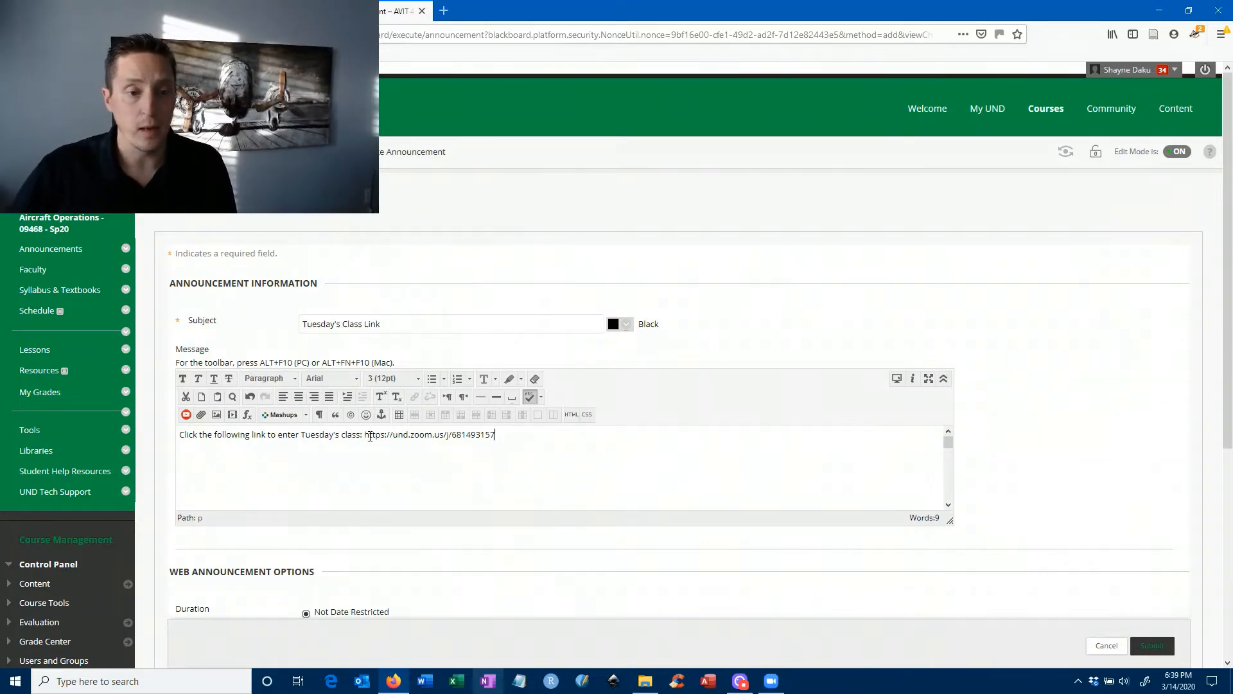
Turn the Zoom address in the message into a hyperlink to the same address that opens in a new window
left_click_drag(495, 436, 363, 435)
key("ctrl+c")
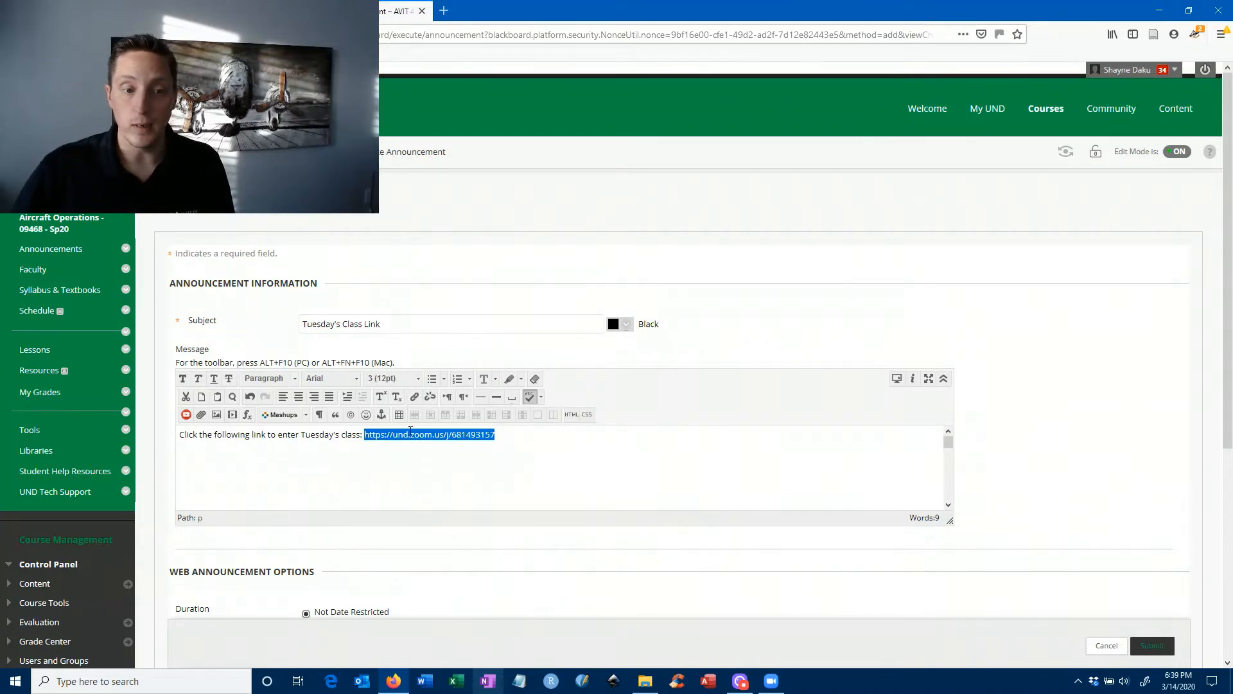
left_click(417, 397)
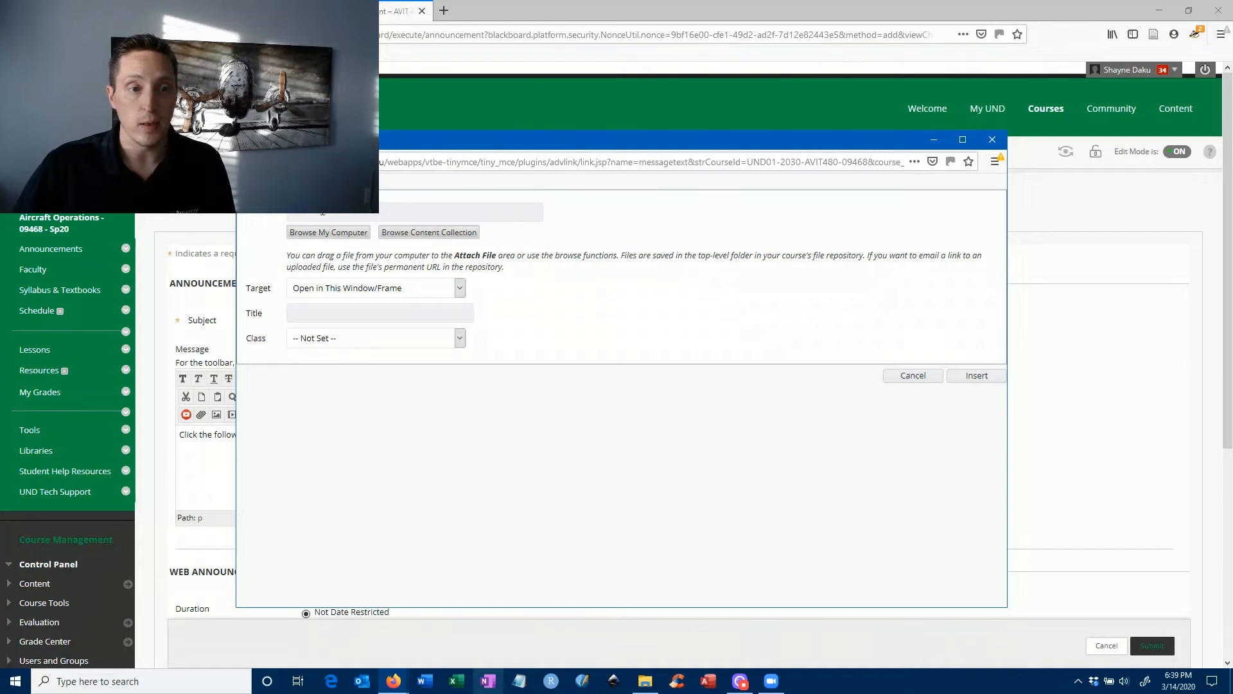
left_click(322, 212)
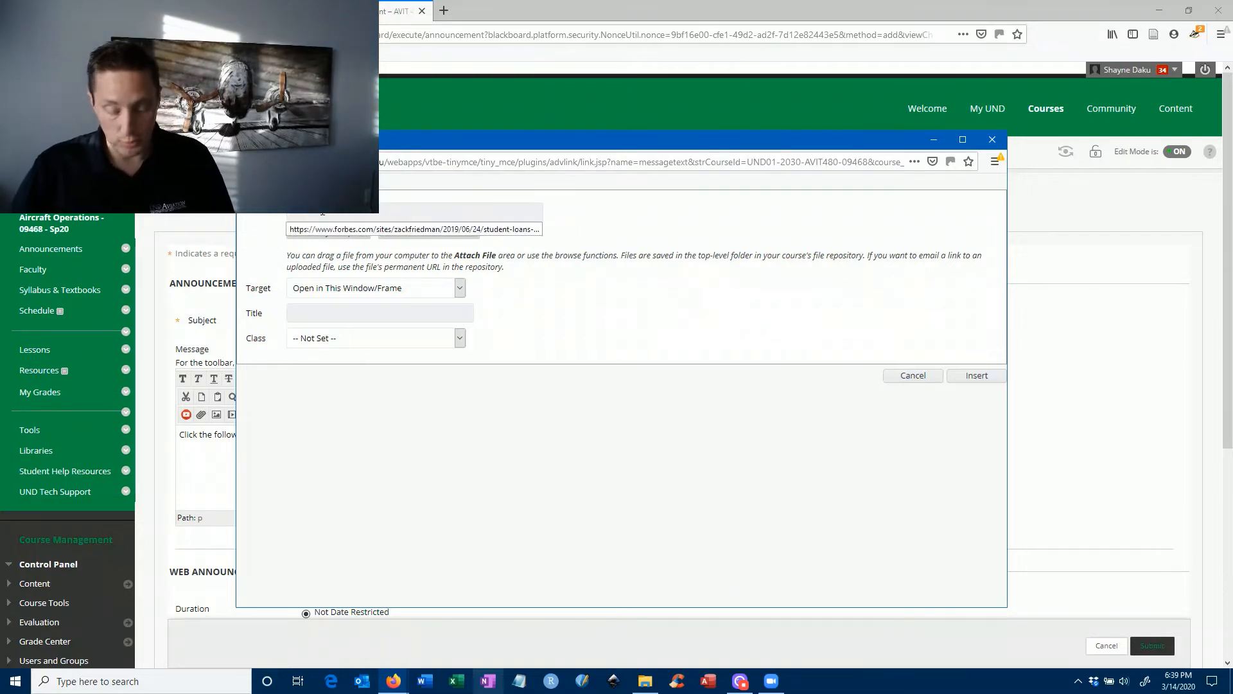
key("ctrl+v")
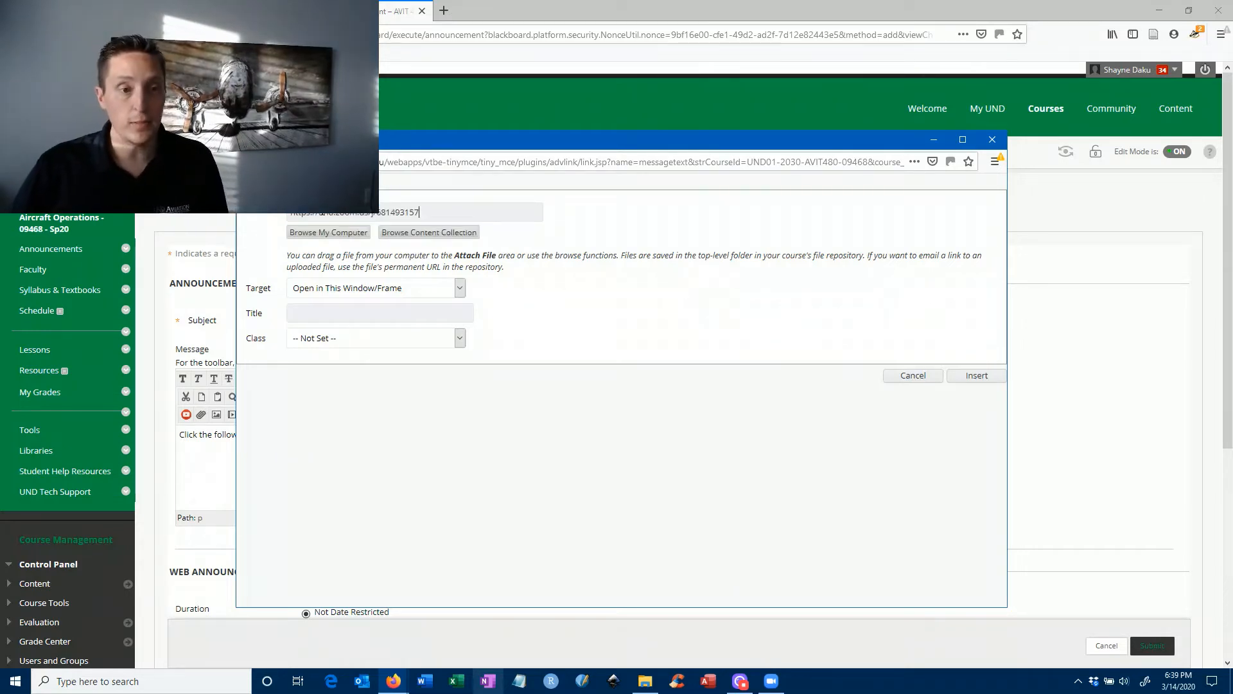
left_click(422, 214)
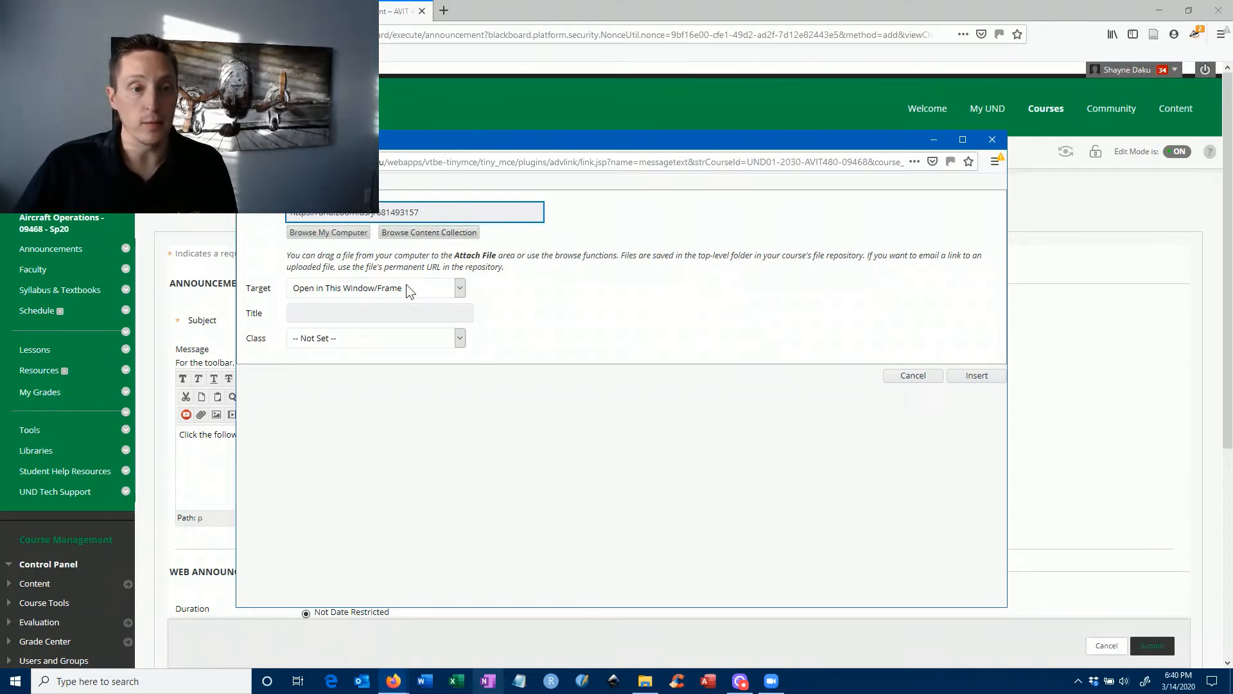
left_click(462, 287)
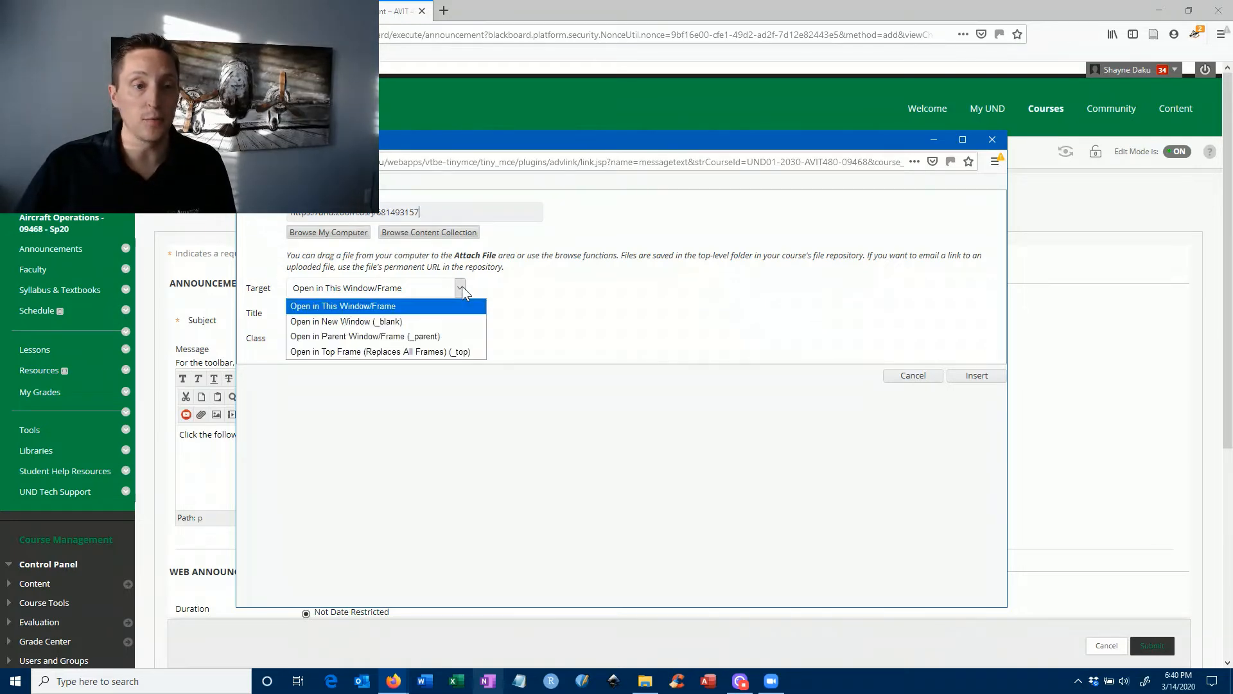
left_click(352, 321)
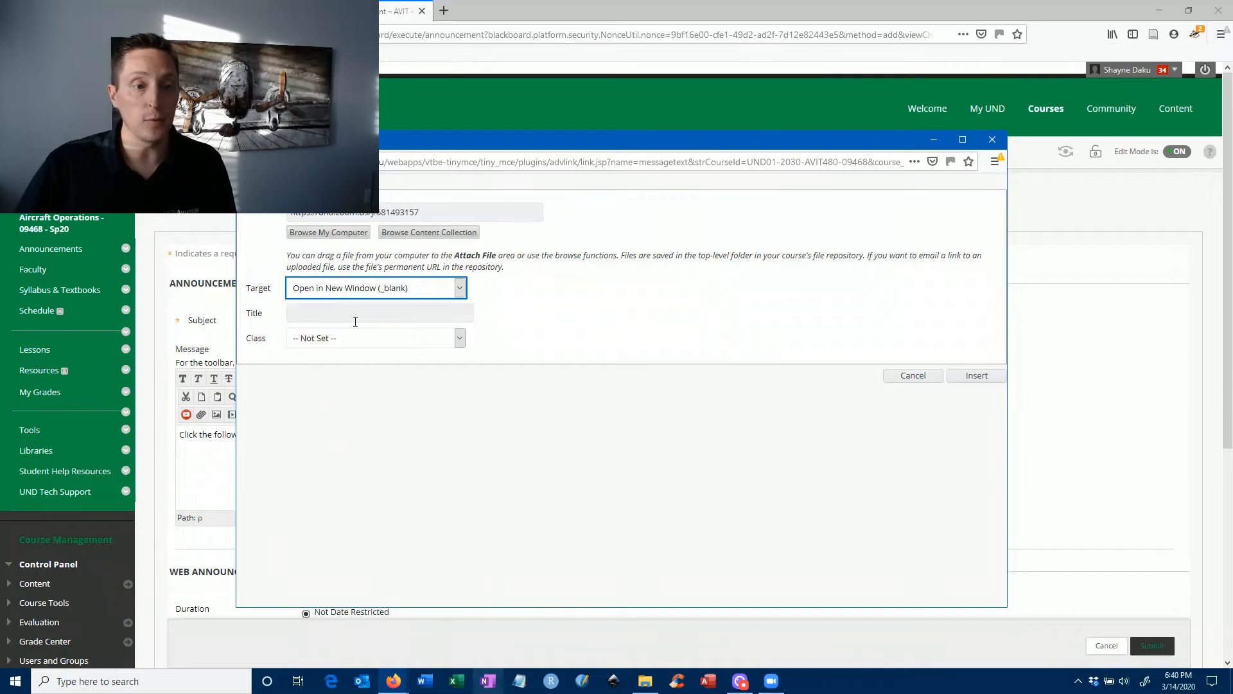
left_click(979, 375)
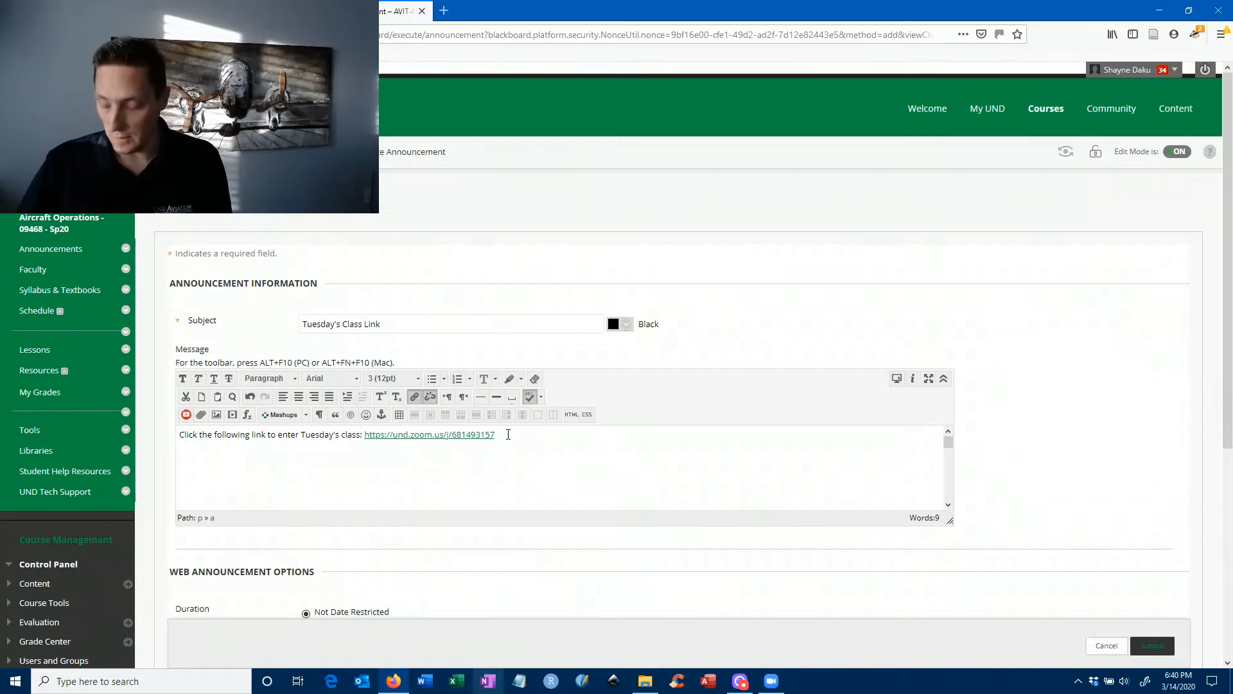
key("BackSpace")
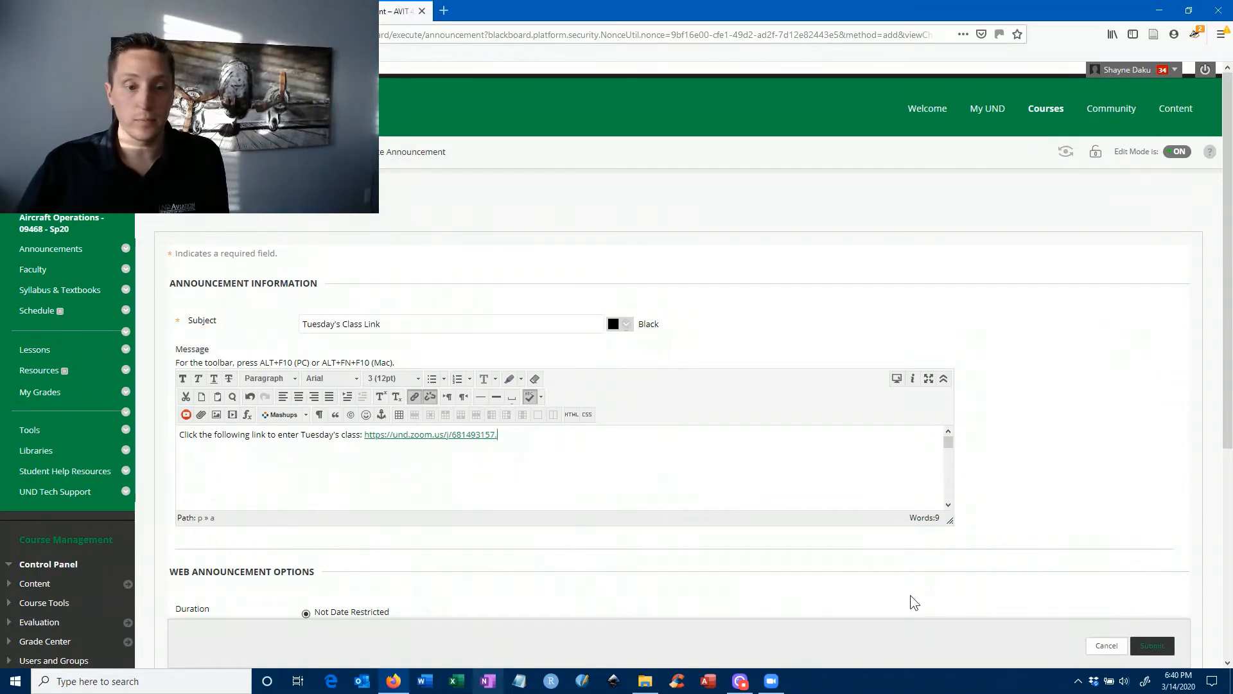
left_click(693, 486)
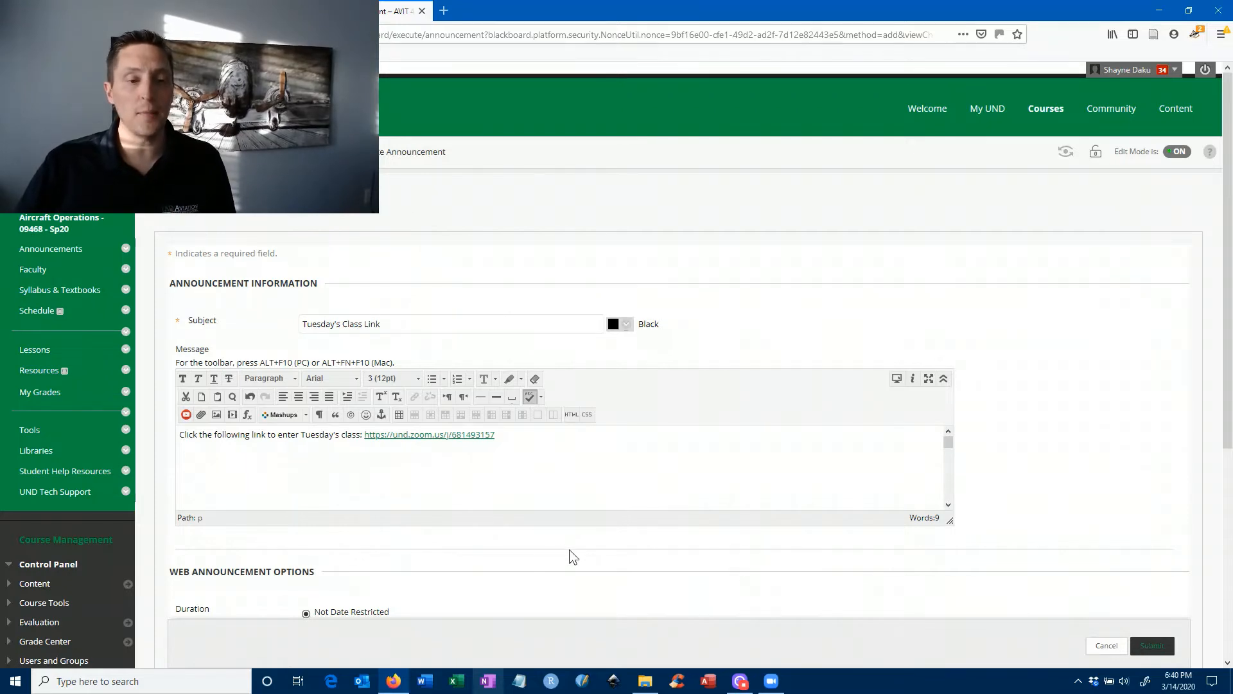
Keep the announcement not date restricted, leave the immediate email copy off, and submit it
scroll(545, 539, "down", 3)
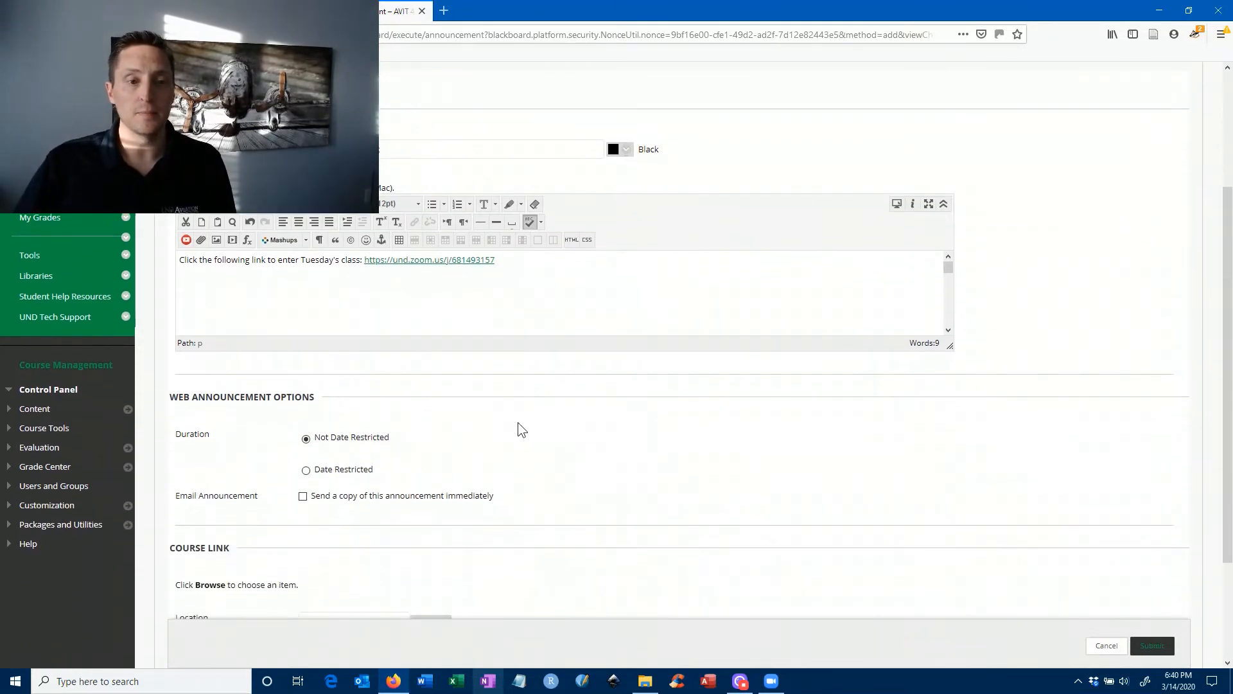
scroll(517, 424, "up", 1)
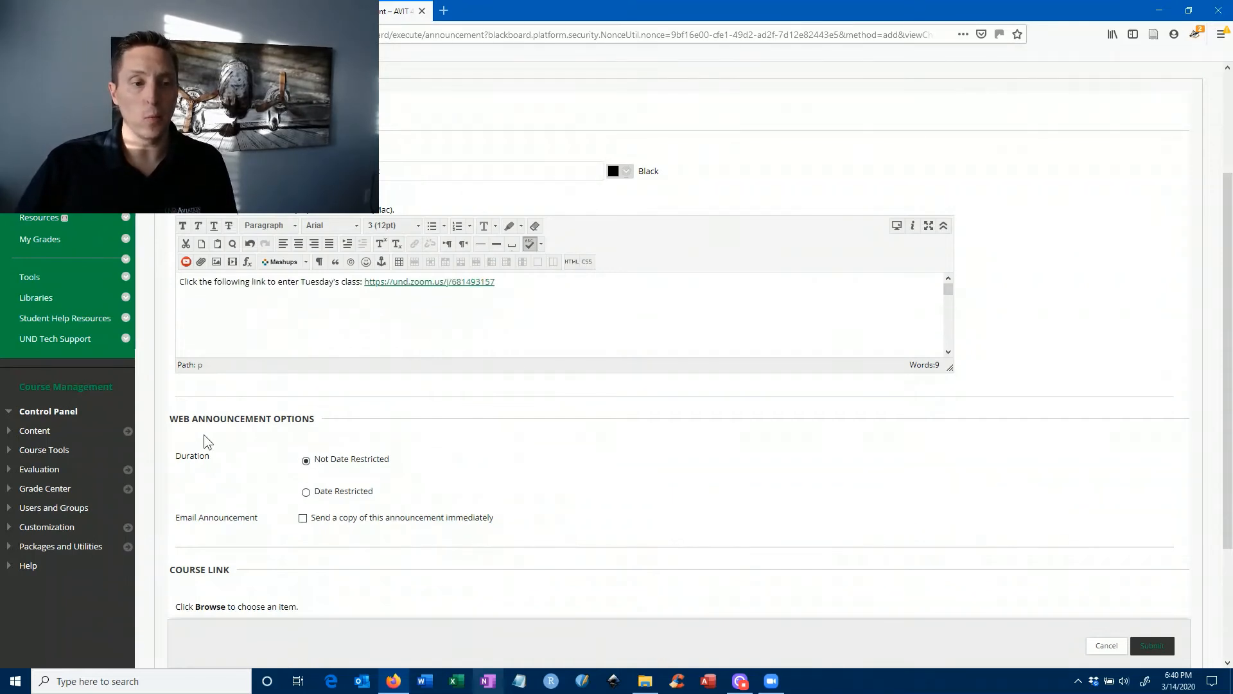
scroll(256, 503, "down", 2)
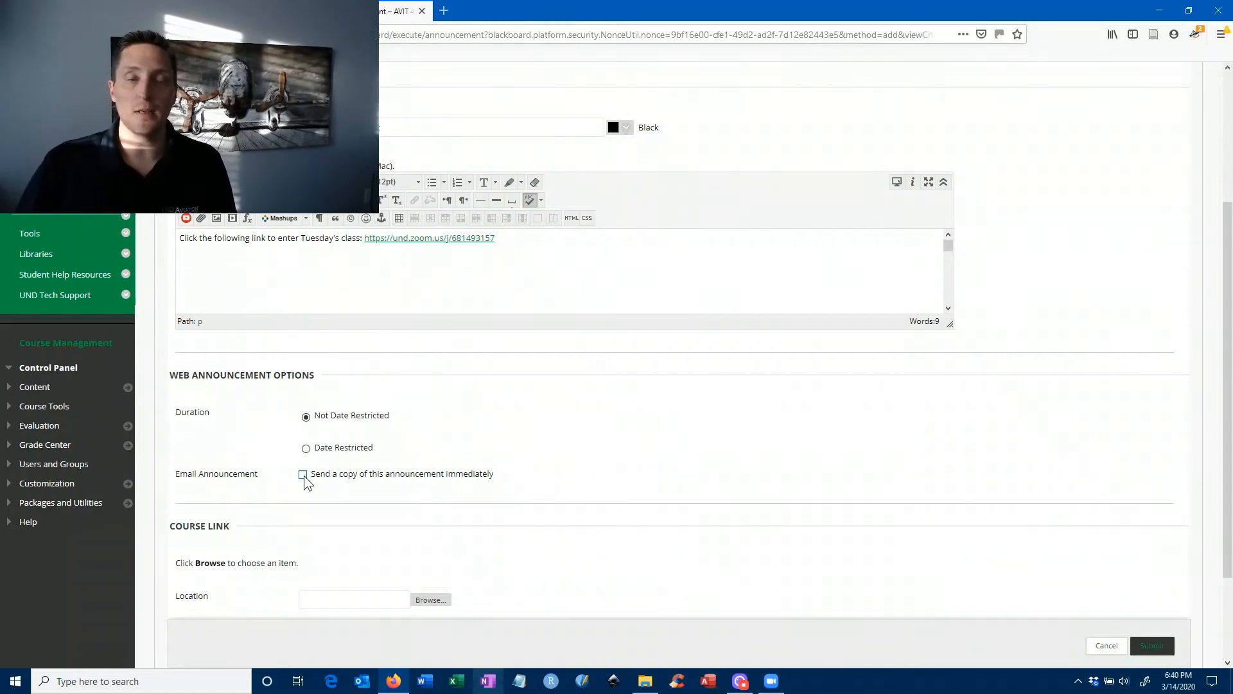
left_click(303, 475)
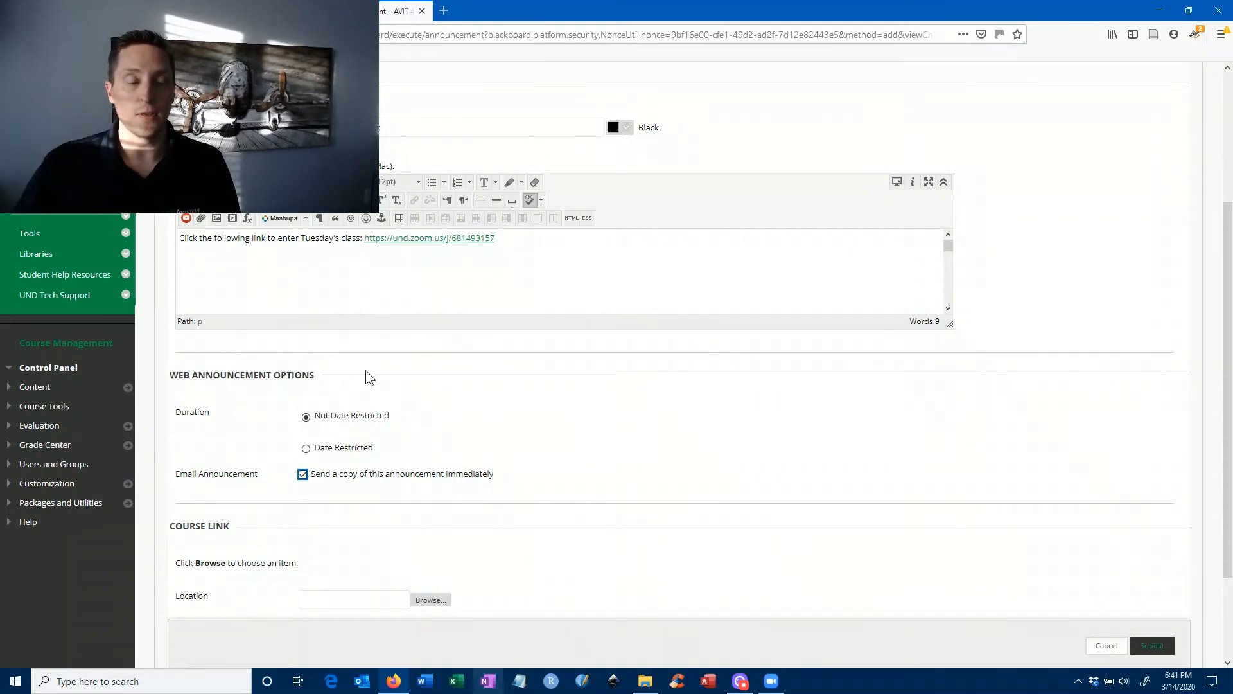
left_click(302, 475)
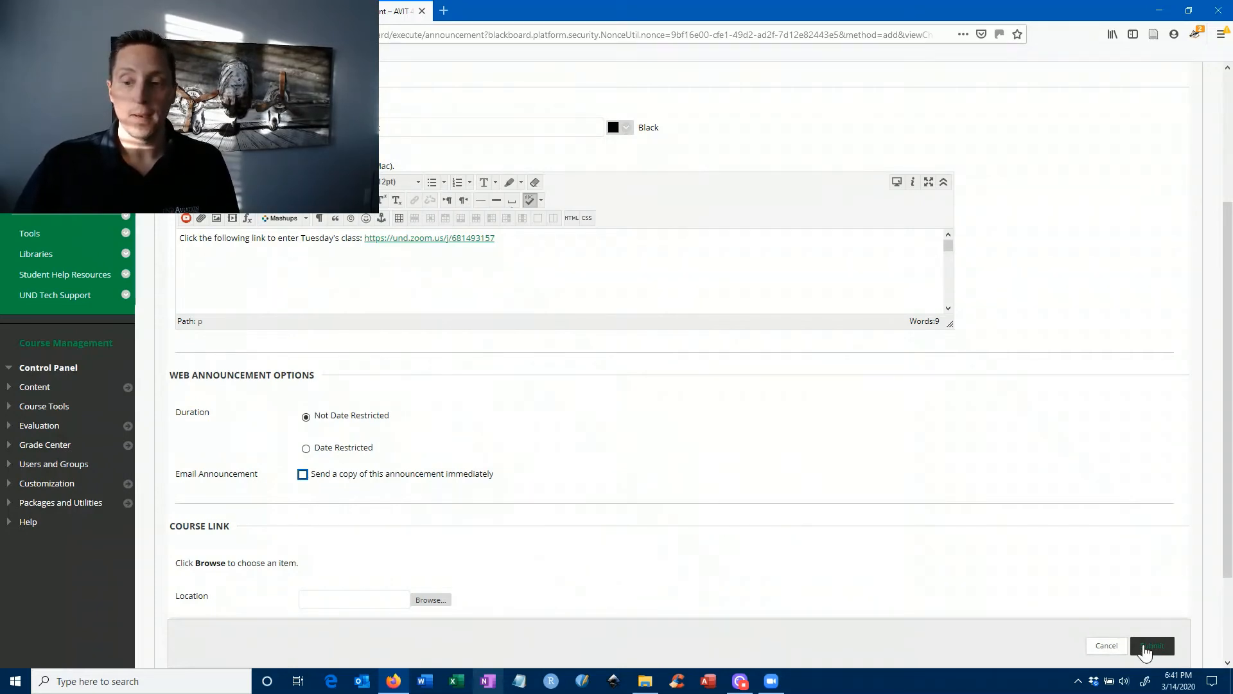
left_click(1146, 650)
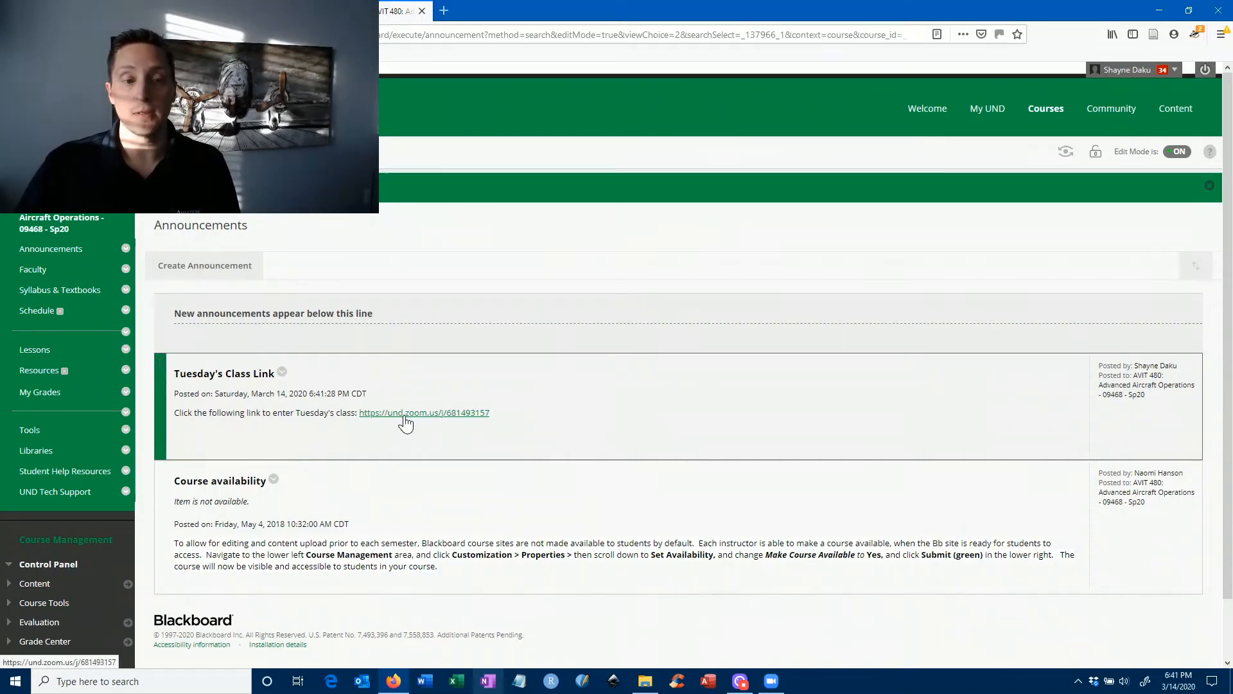
Test the announcement's Zoom link in student preview, dismissing the Zoom launcher download and closing the launch page
left_click(1066, 154)
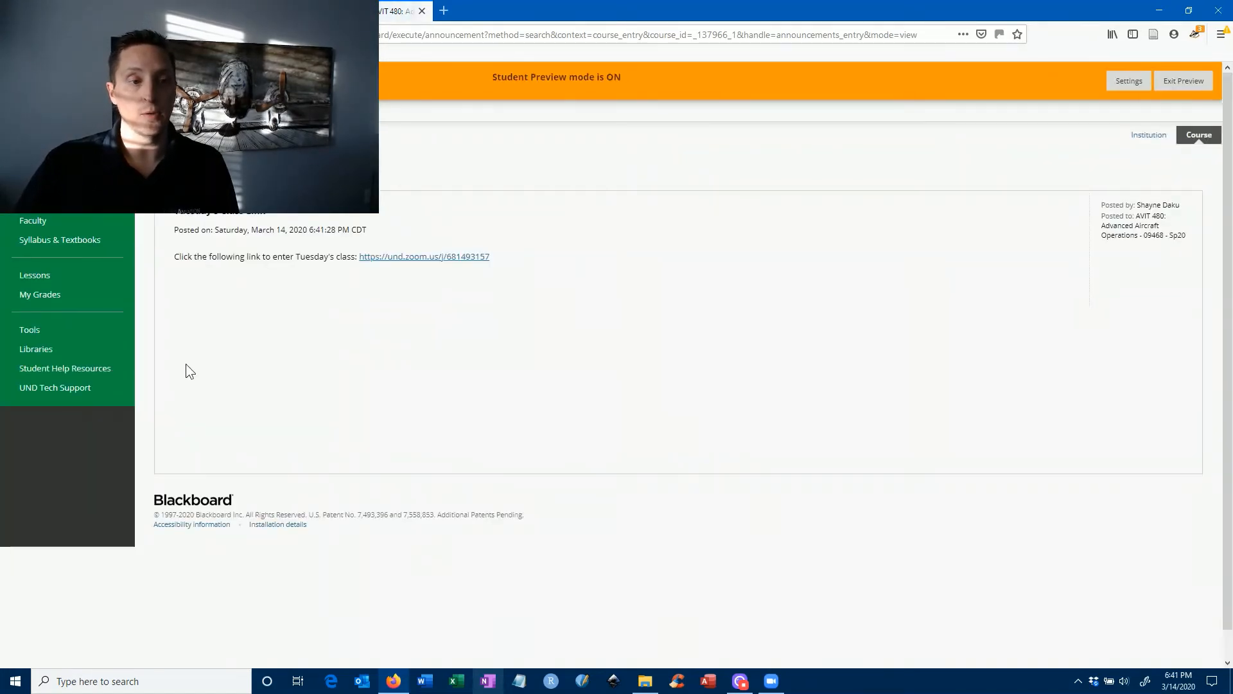
left_click(379, 260)
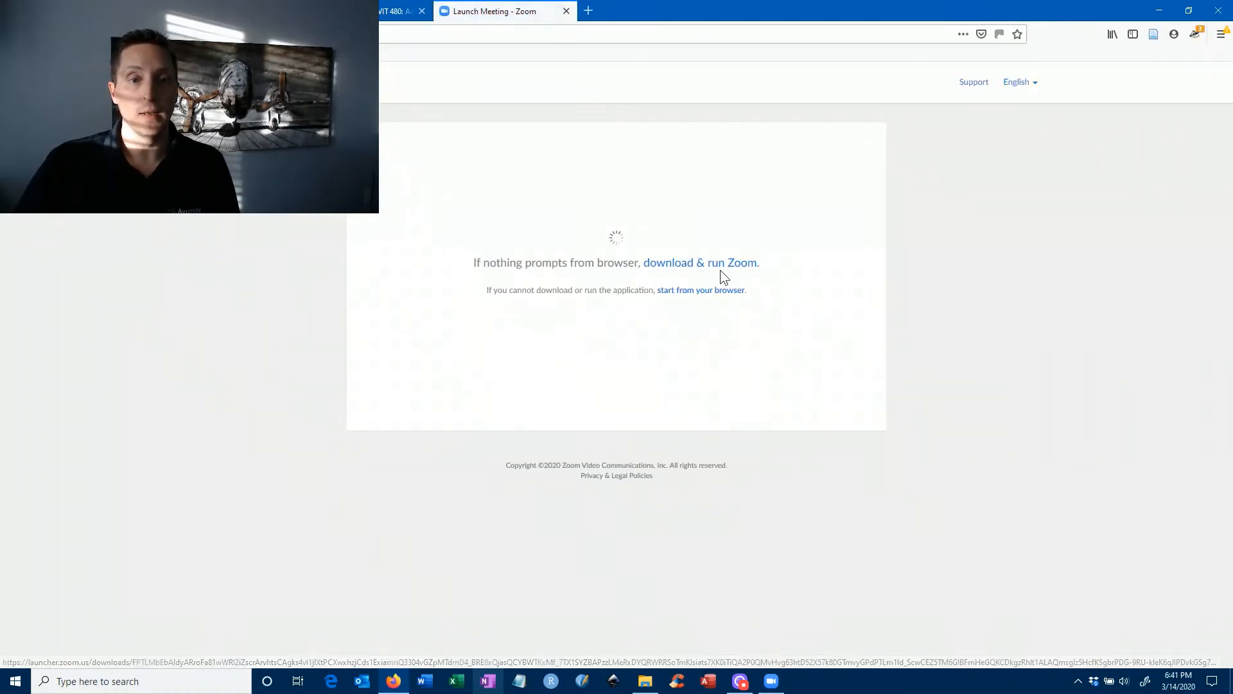
left_click(719, 265)
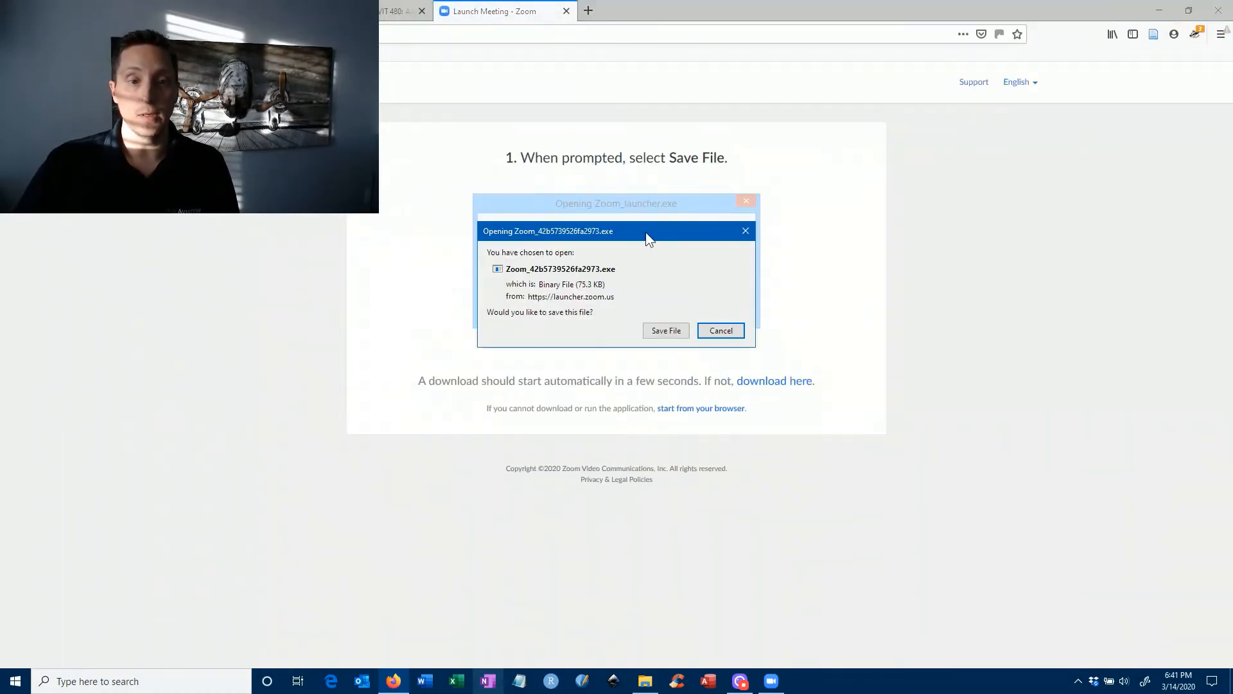
left_click_drag(646, 233, 452, 178)
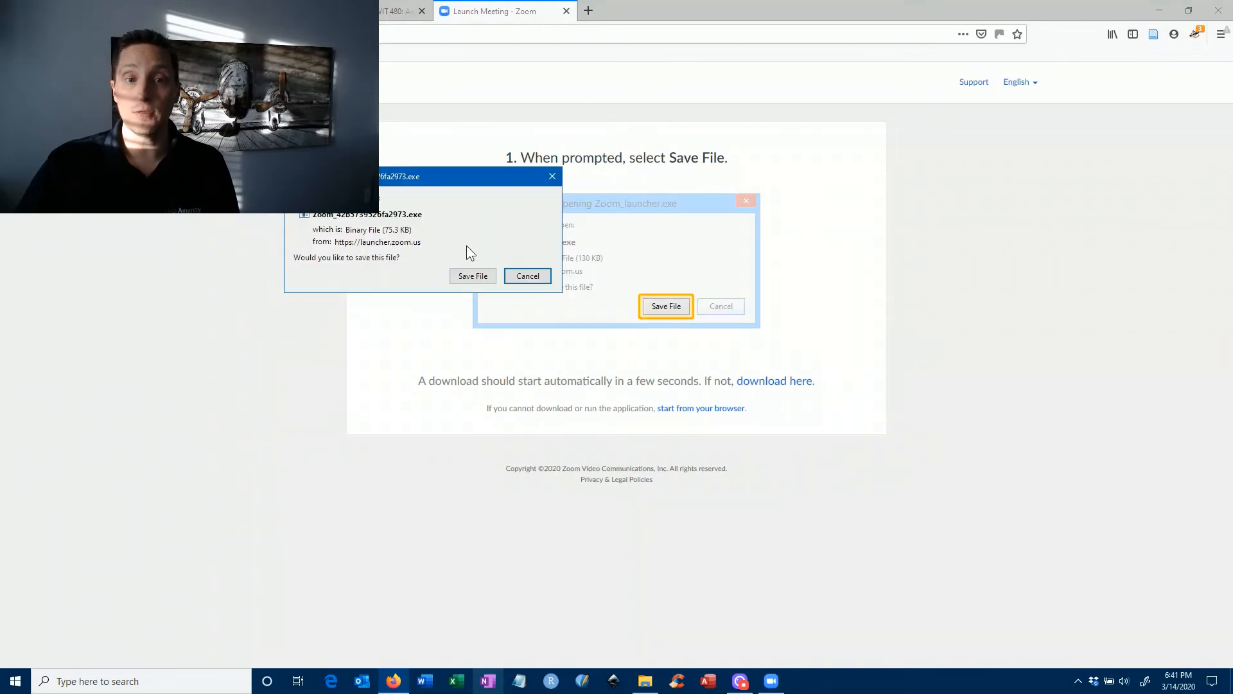
left_click(552, 176)
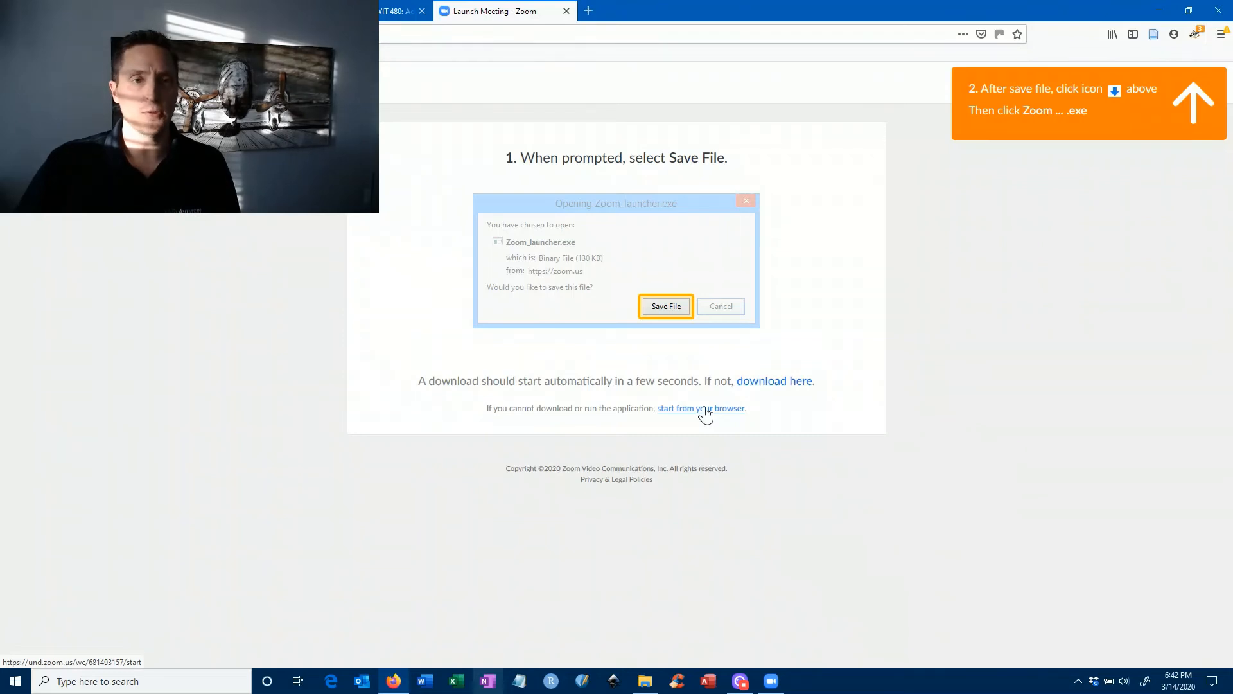
left_click(566, 11)
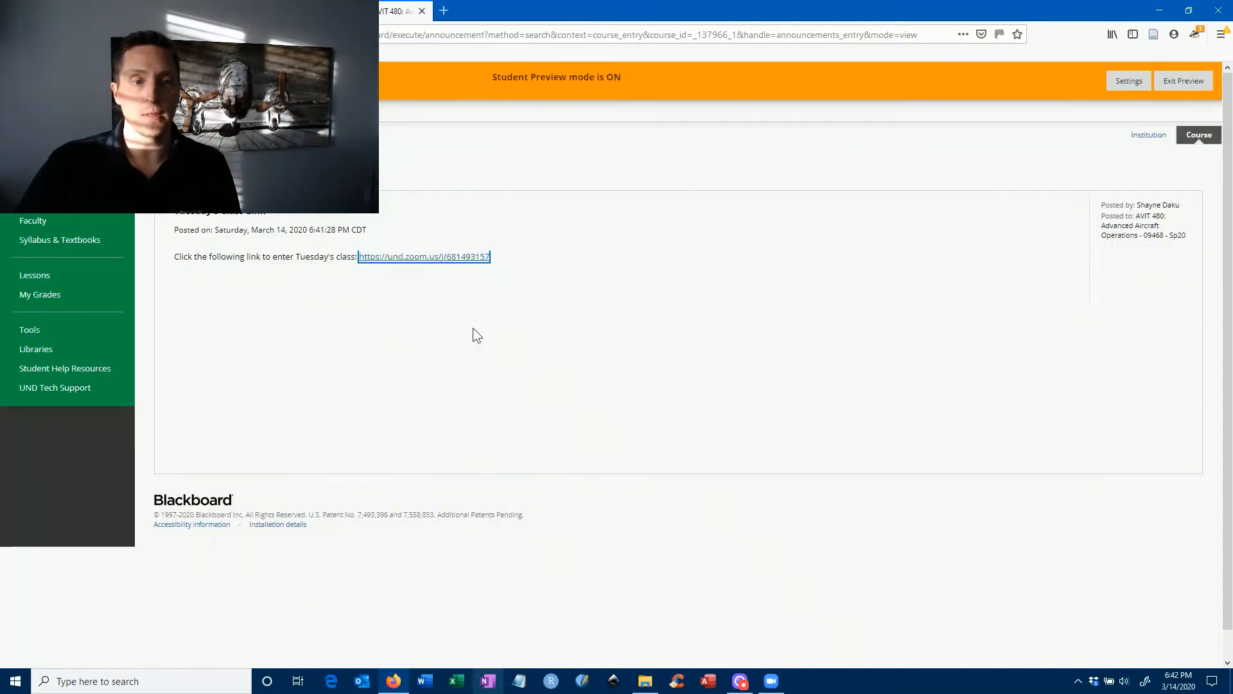
Exit the Blackboard student preview and switch to Zoom, closing the scheduled meeting's invitation window
left_click(1183, 80)
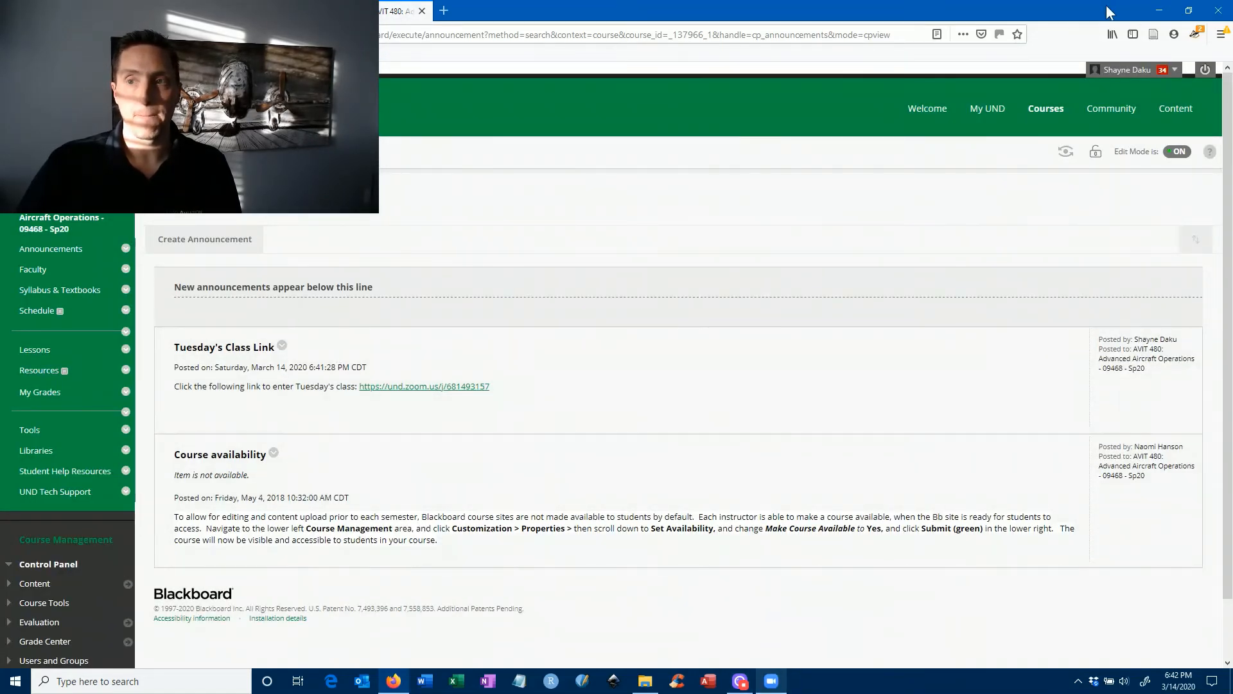
left_click(772, 681)
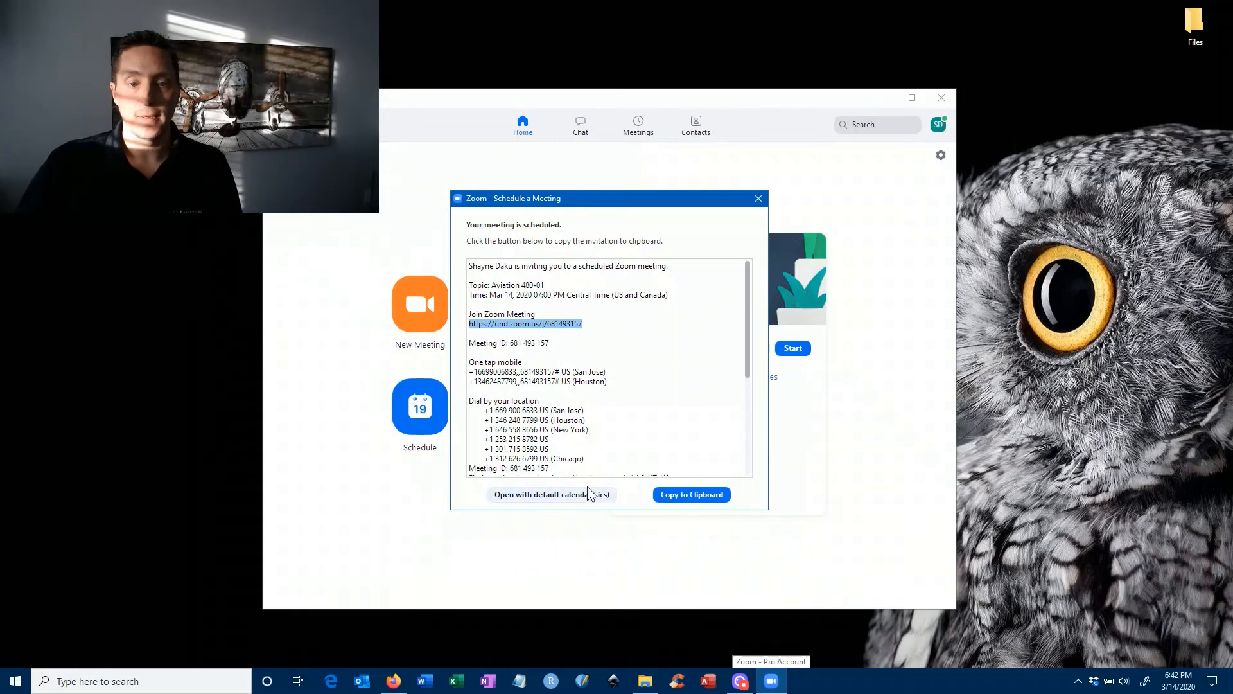
left_click(759, 198)
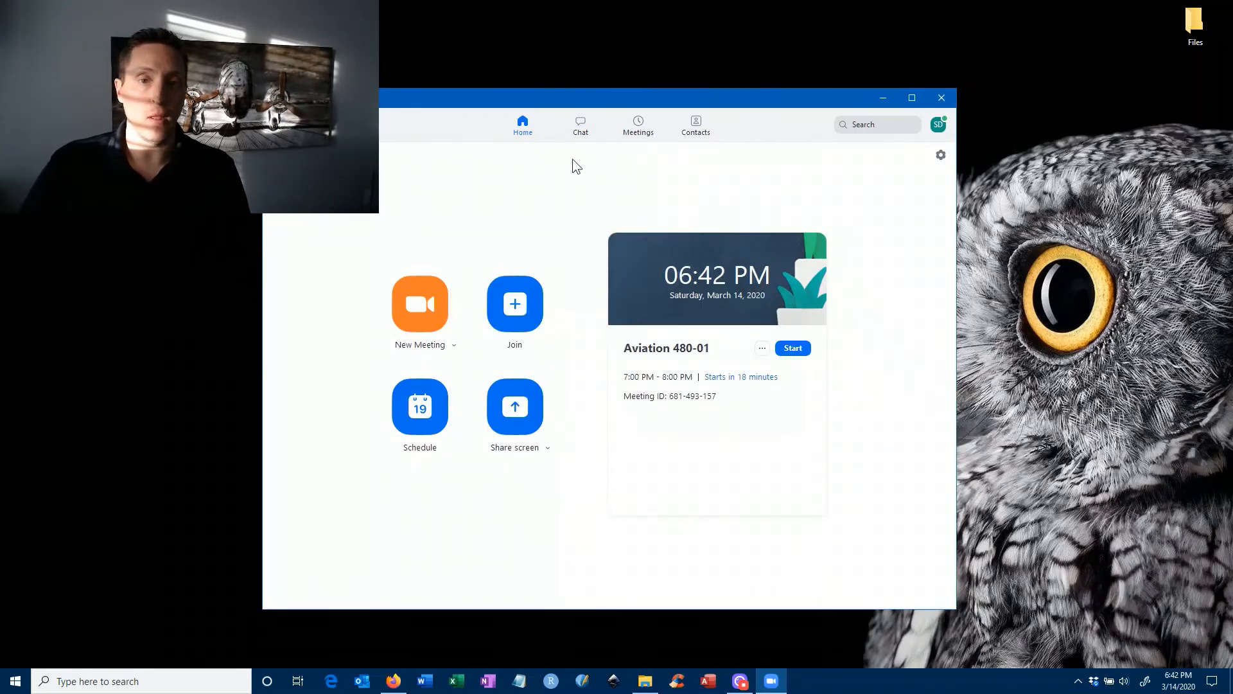
Find the scheduled Aviation 480-01 meeting in Zoom and review its full invitation text
left_click(637, 125)
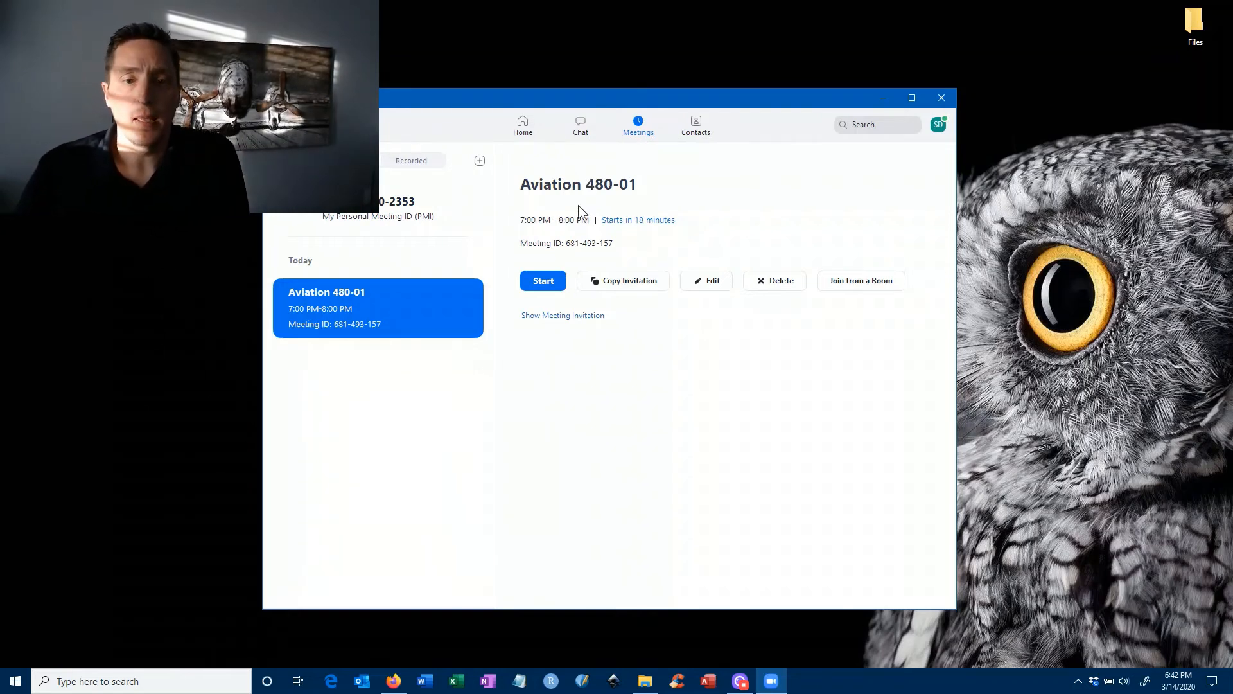
left_click(634, 280)
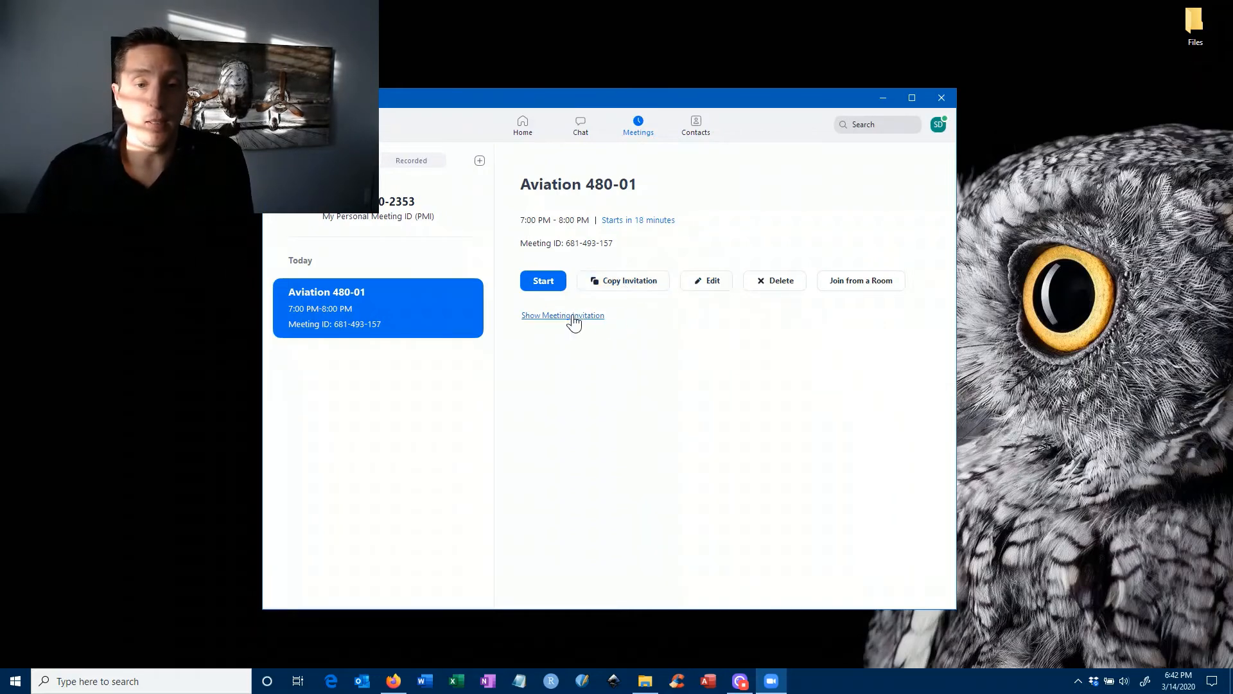
left_click(571, 316)
scroll(597, 420, "down", 4)
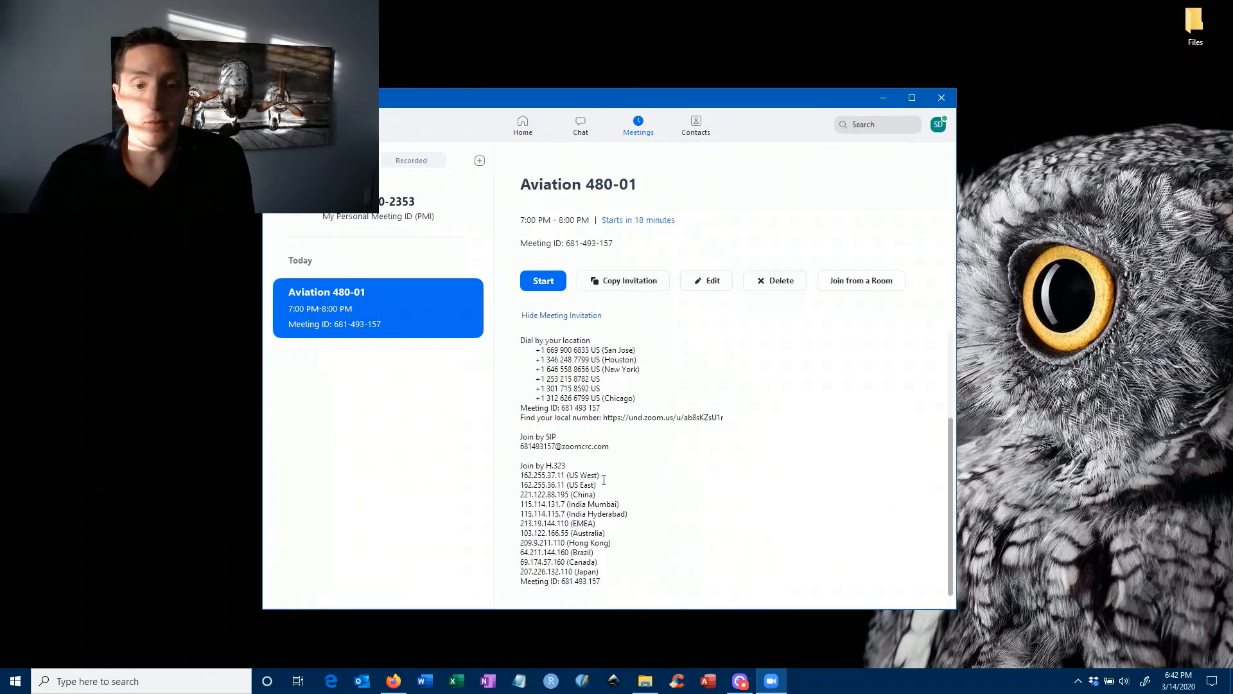
scroll(604, 479, "up", 4)
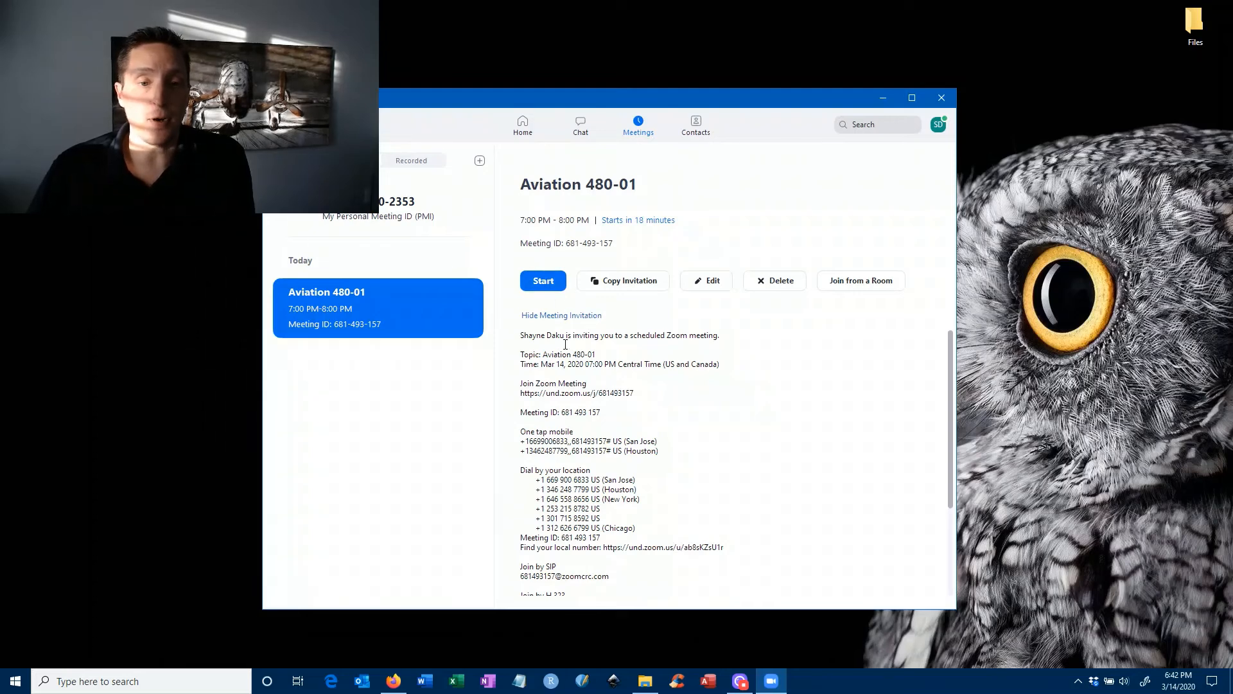
Start the Aviation 480-01 meeting and look over the phone call and computer audio options without joining audio
left_click(529, 284)
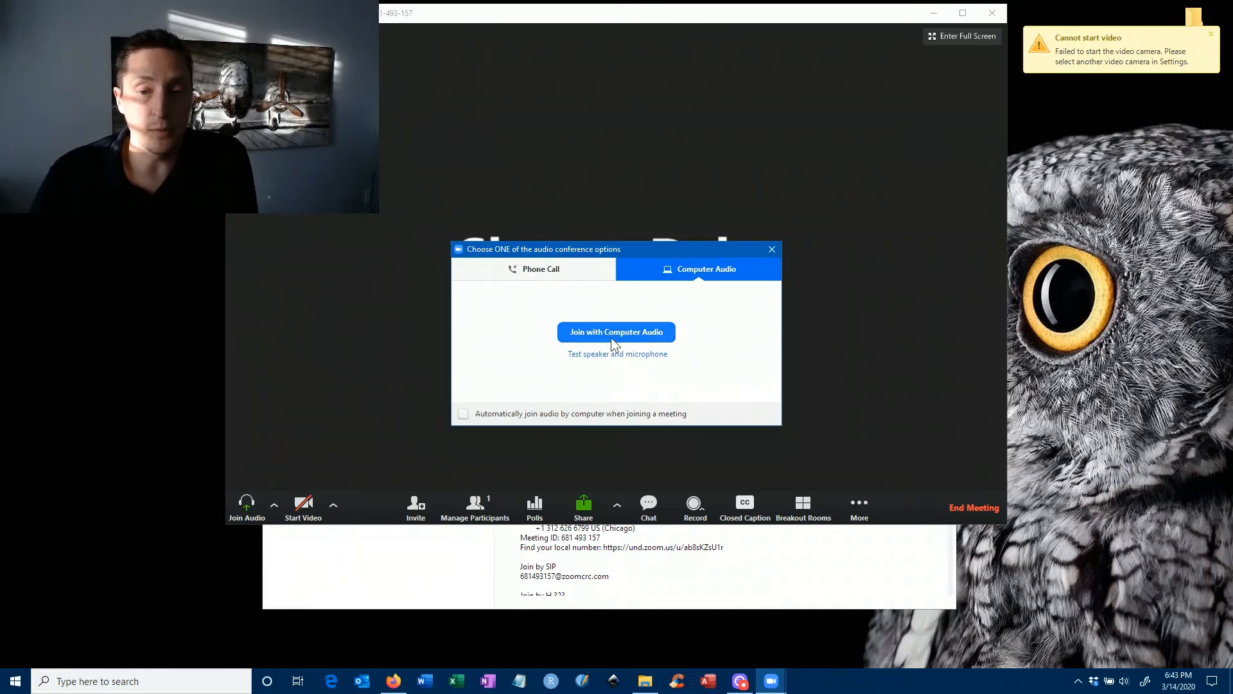
left_click(556, 268)
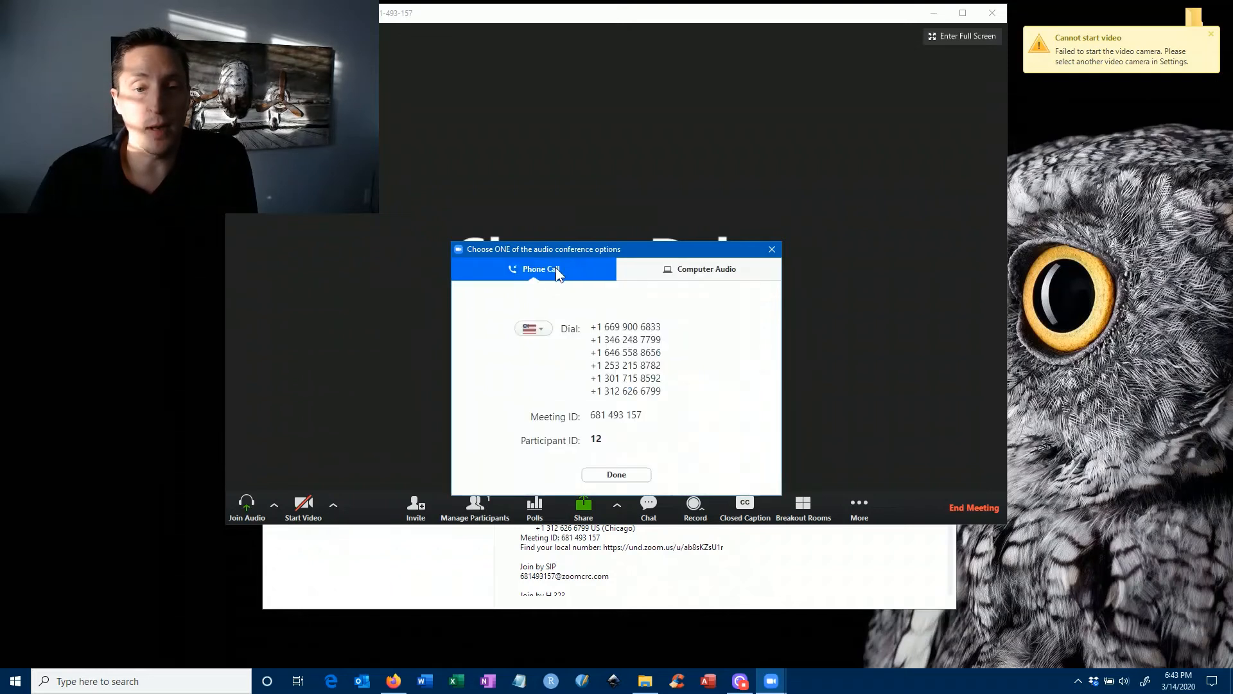
left_click(665, 278)
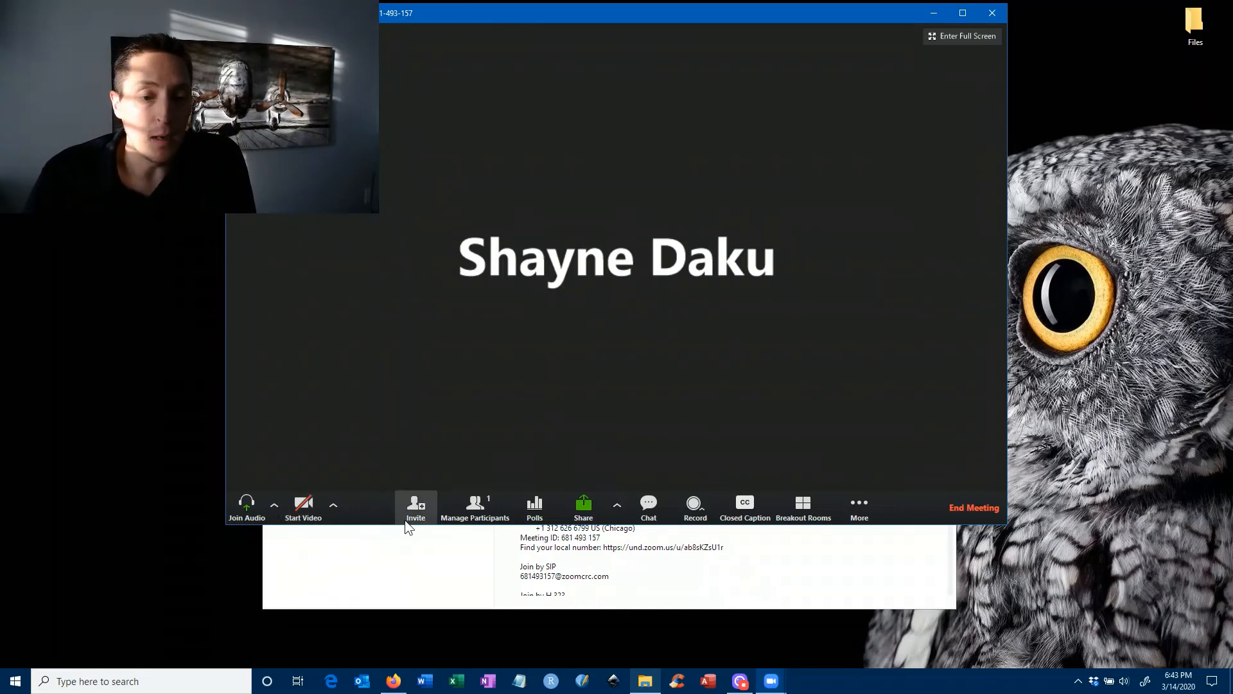
Show the meeting's participant list and bring up the choice of windows and applications to share
left_click(487, 514)
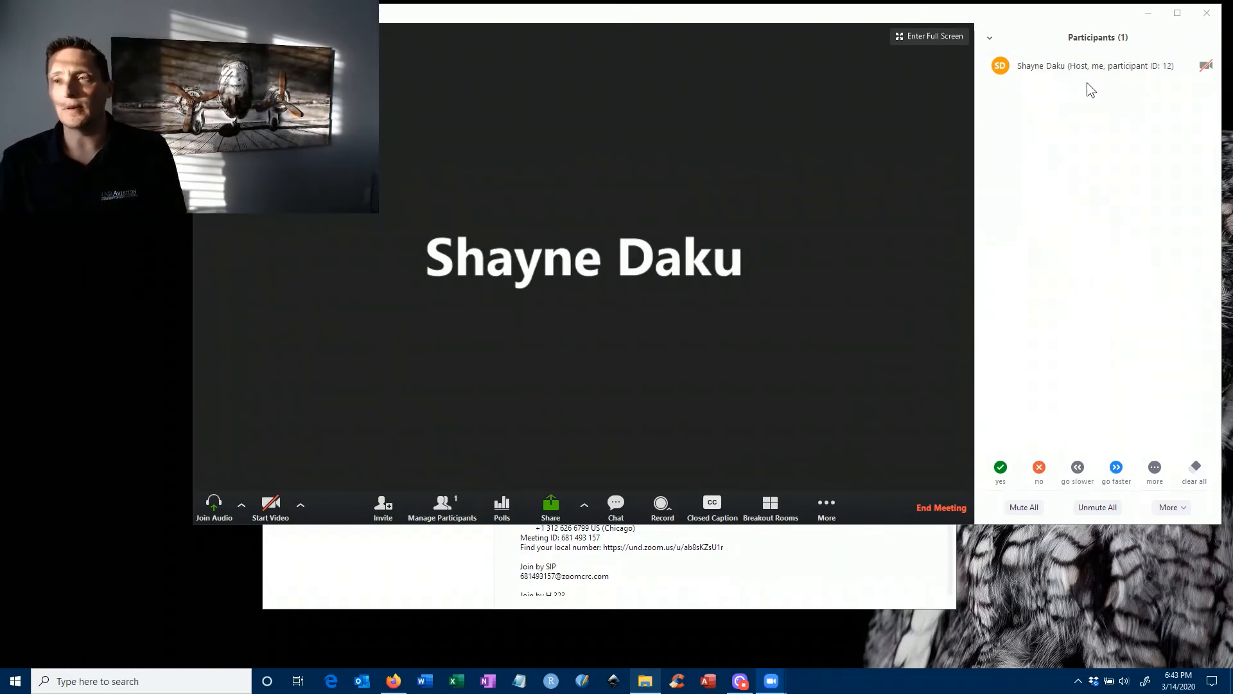
mouse_move(1088, 73)
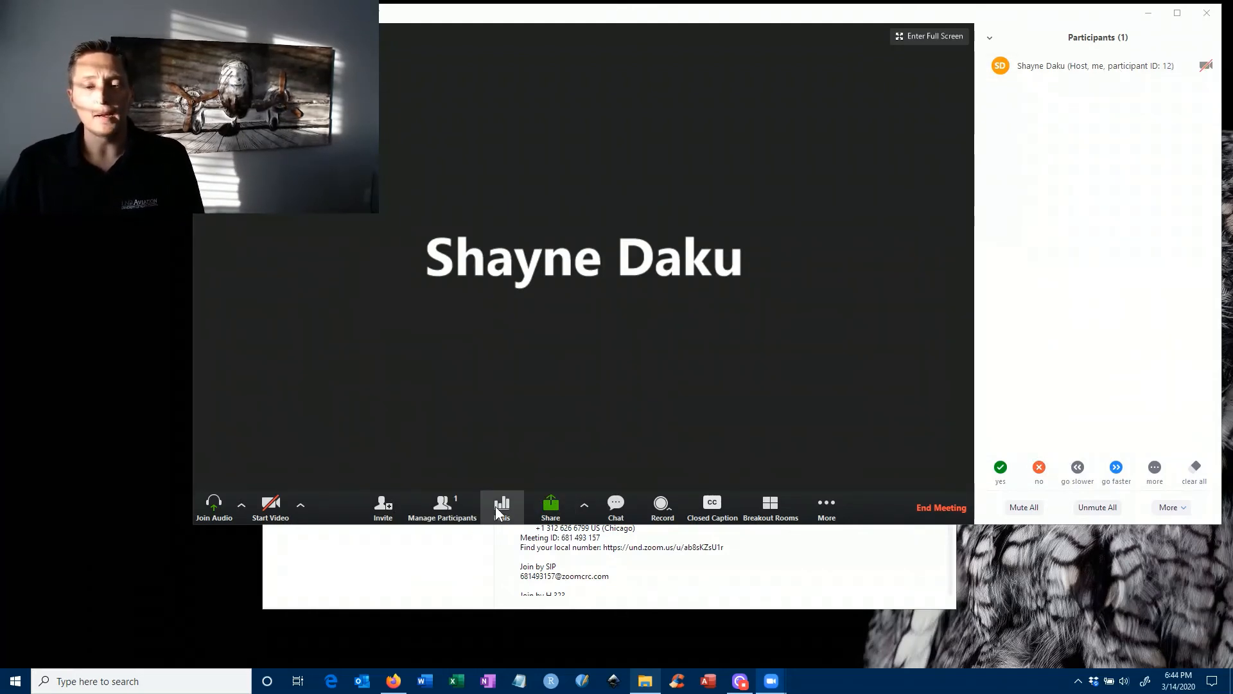
left_click(582, 506)
left_click(550, 504)
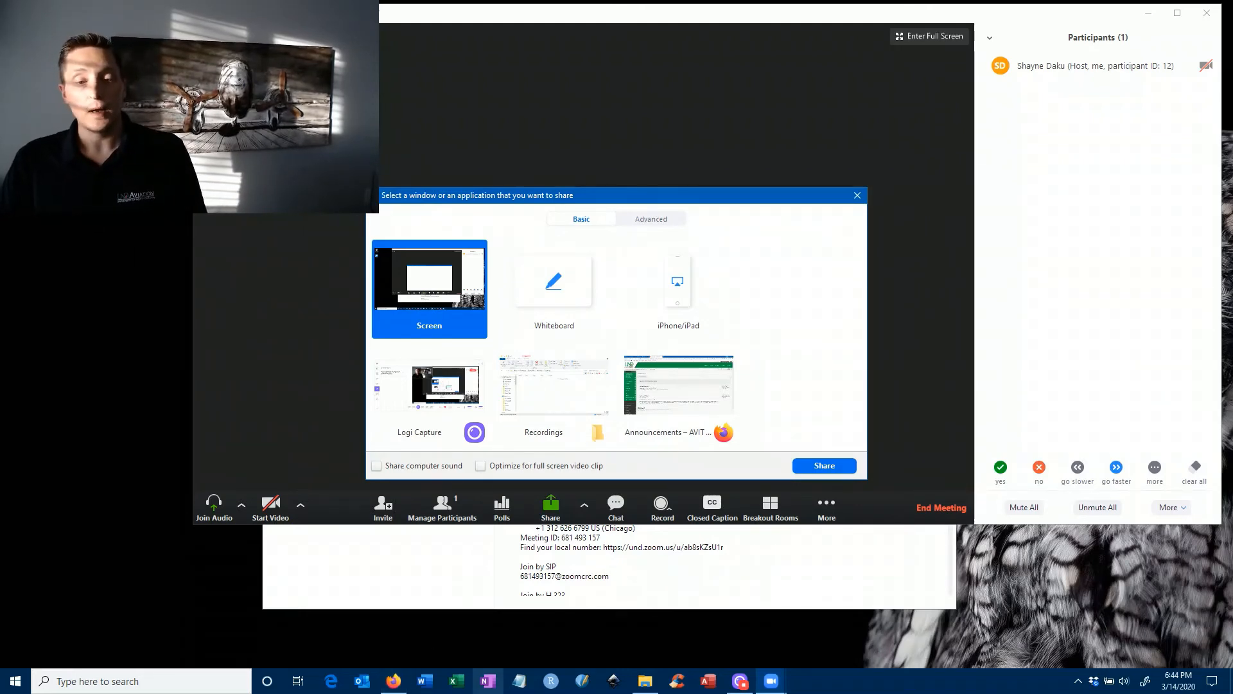
Find and launch PowerPoint and create a new blank presentation
left_click(93, 681)
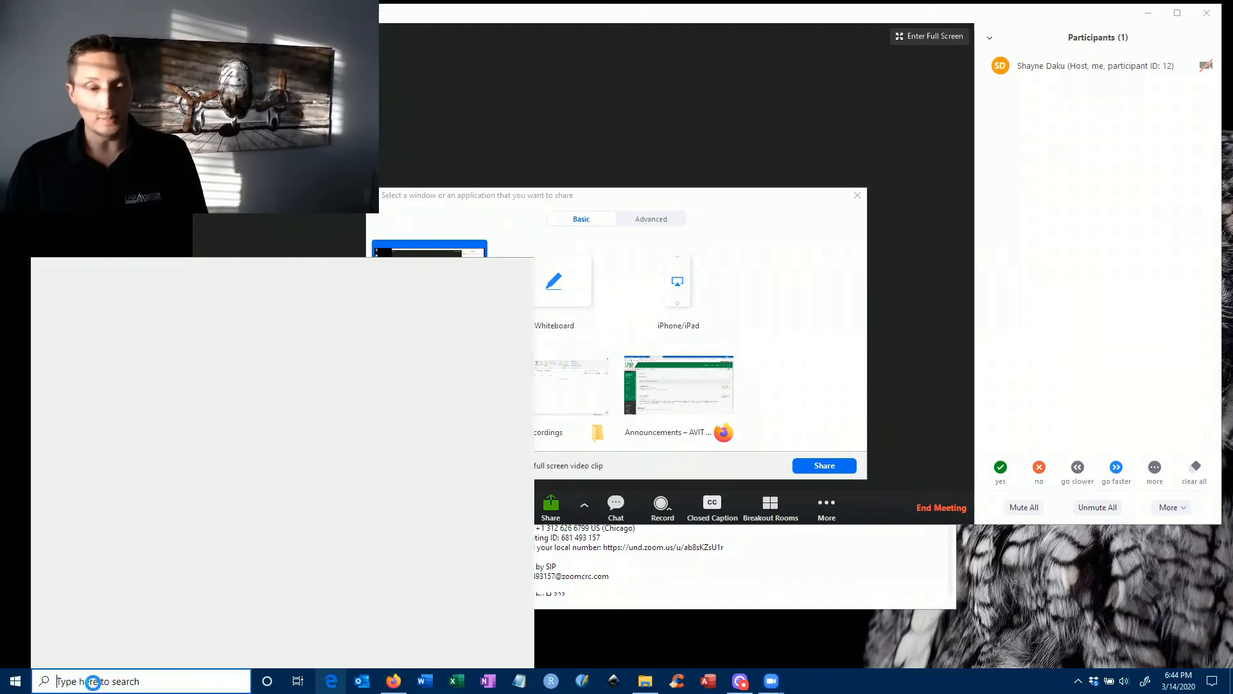
type("power")
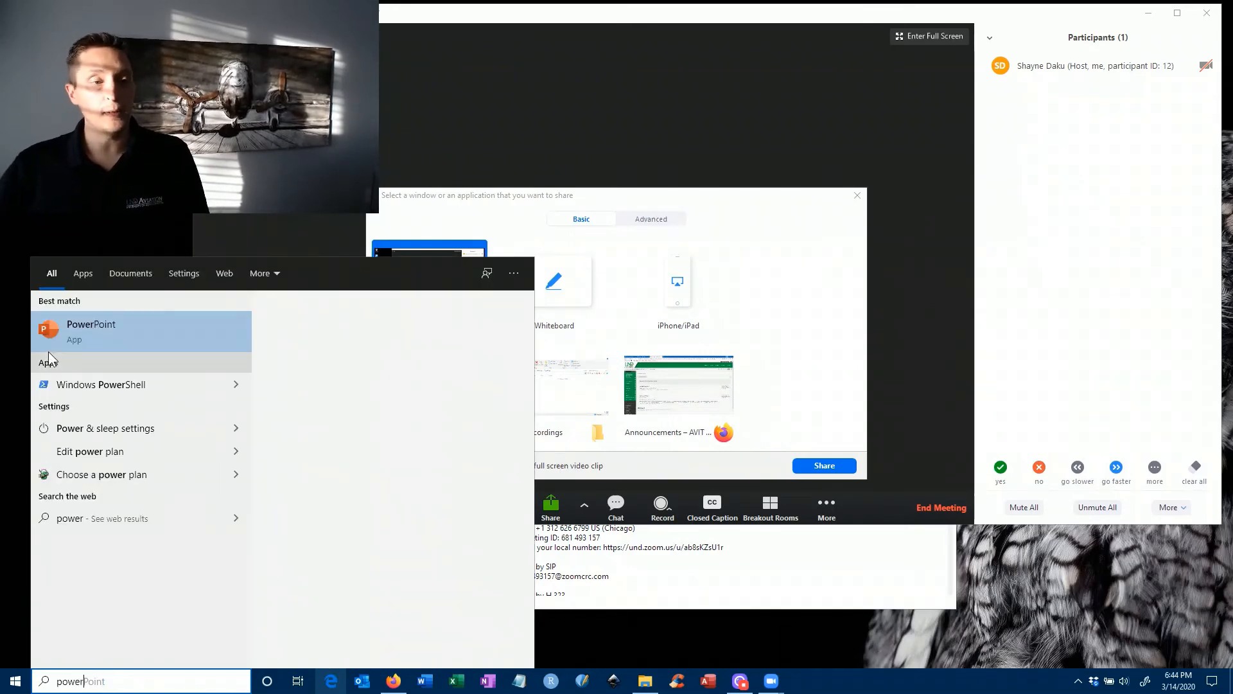
left_click(84, 345)
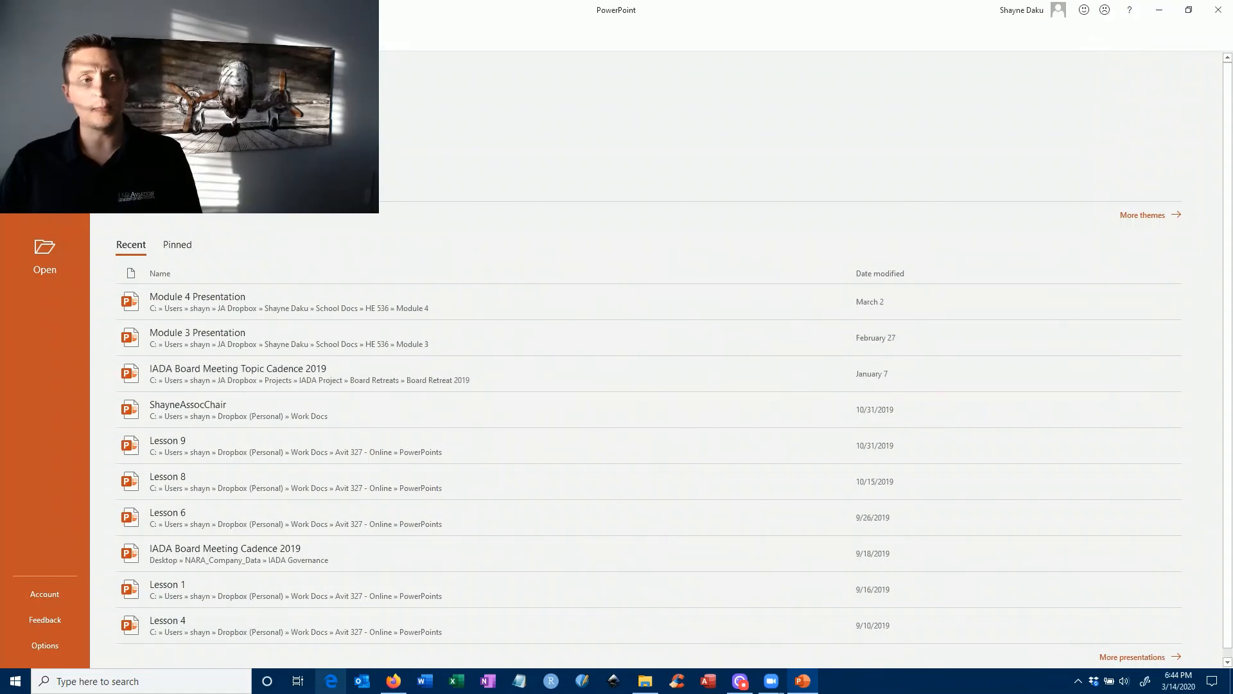
left_click(174, 131)
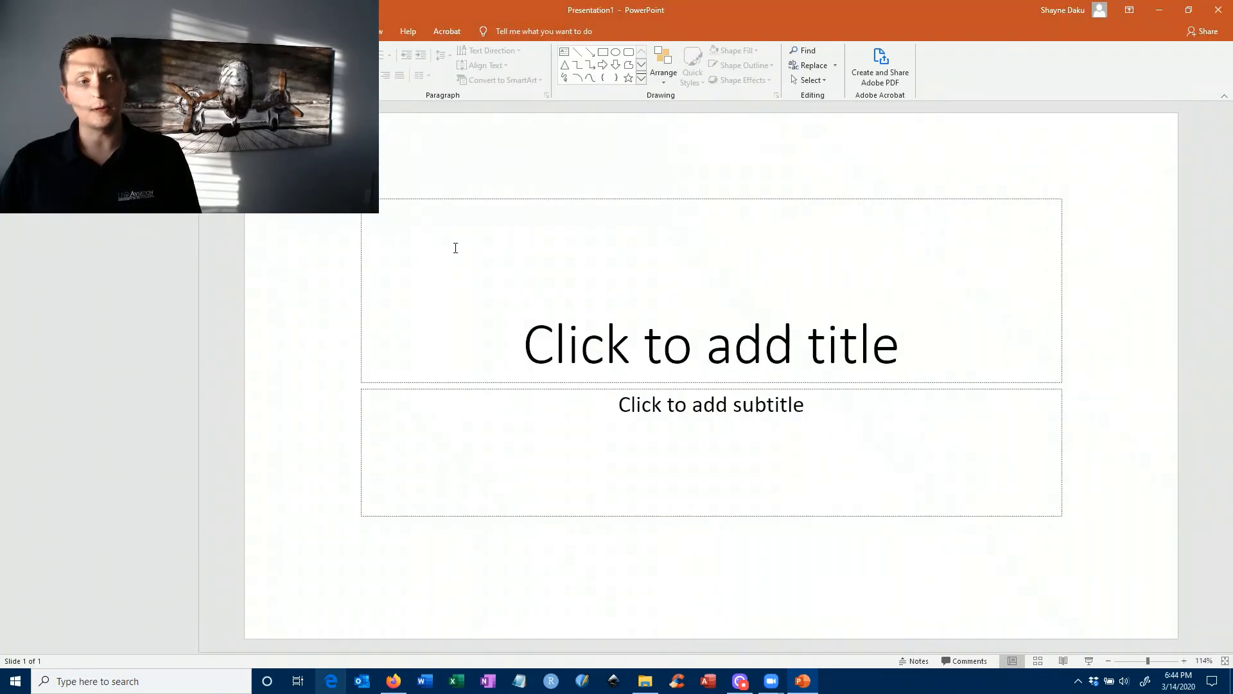
Switch to the Zoom meeting, try the Recordings, Blackboard announcements and full screen as share sources, and return to the presentation
mouse_move(770, 681)
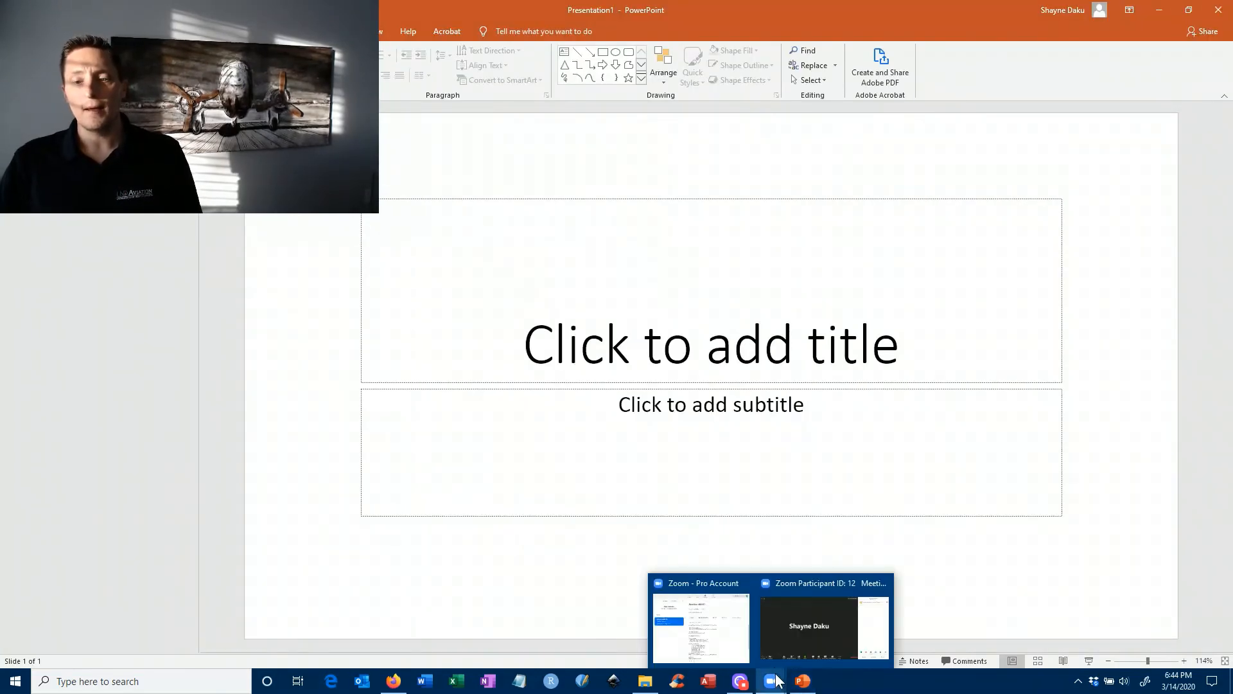
left_click(776, 627)
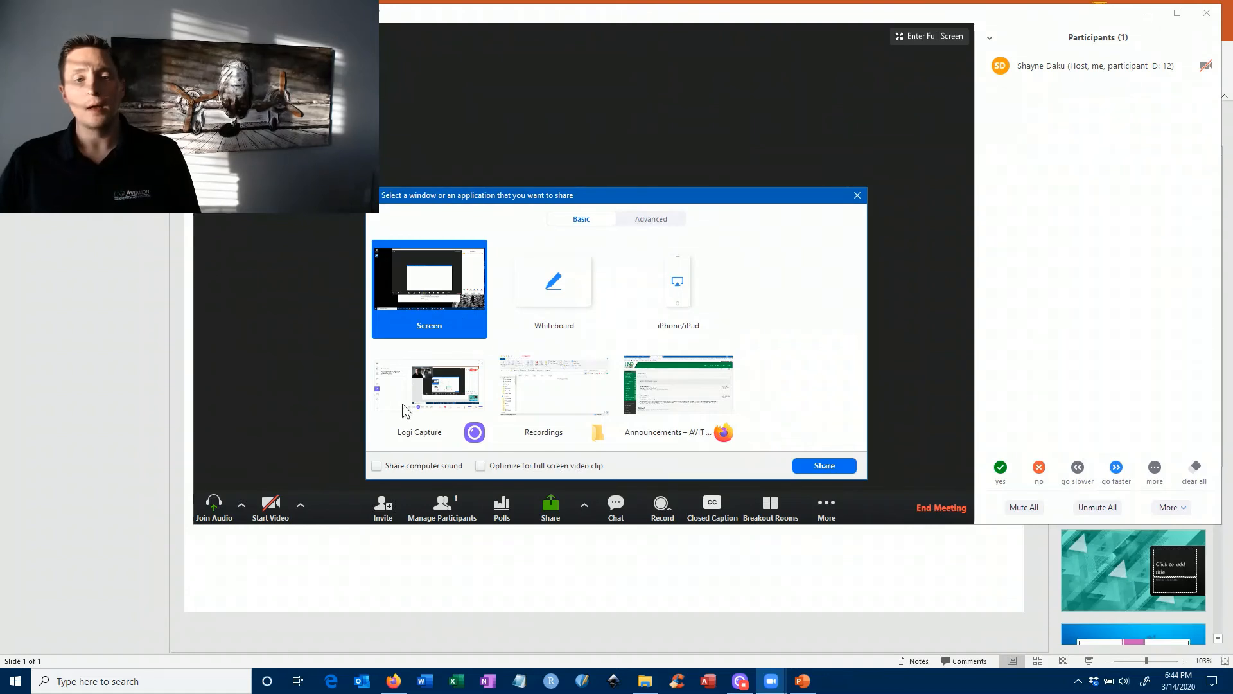
left_click(536, 386)
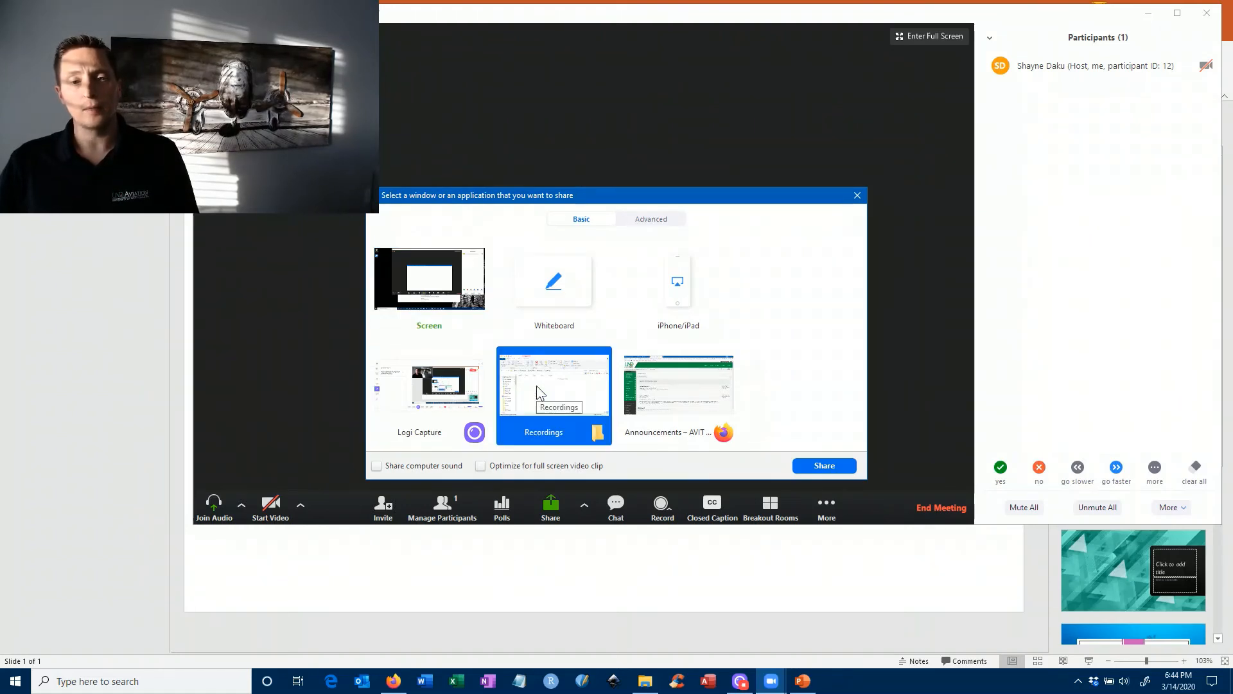
left_click(661, 387)
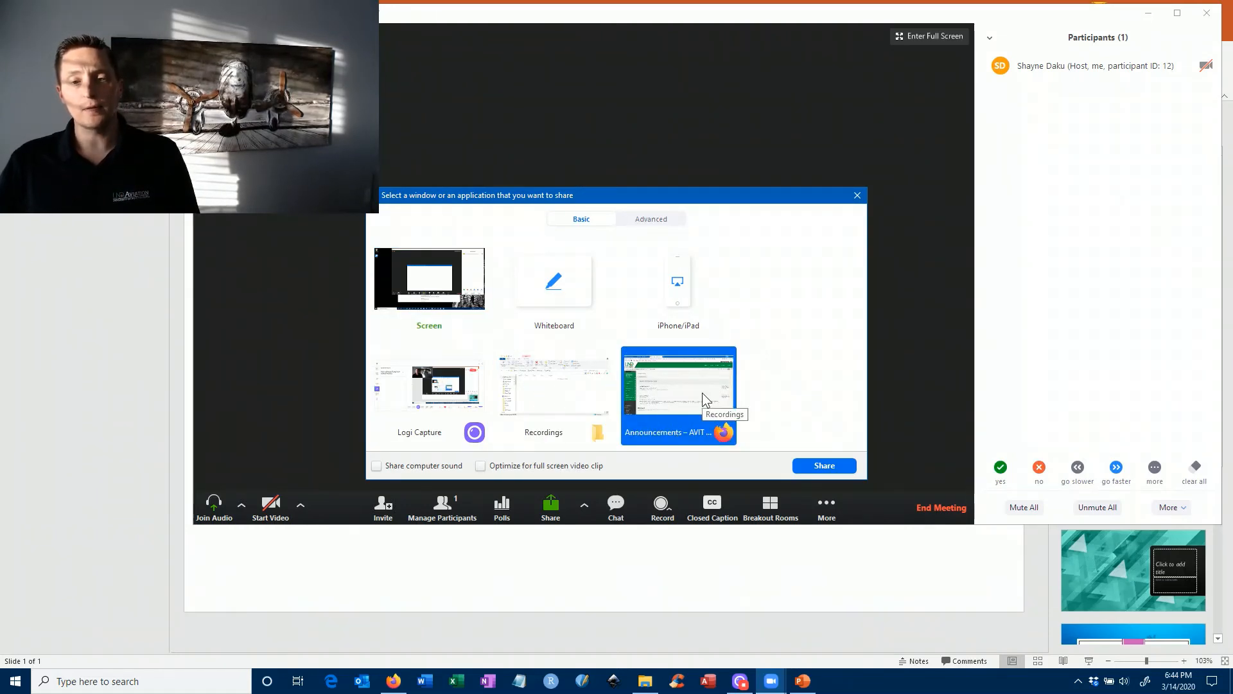
left_click(411, 282)
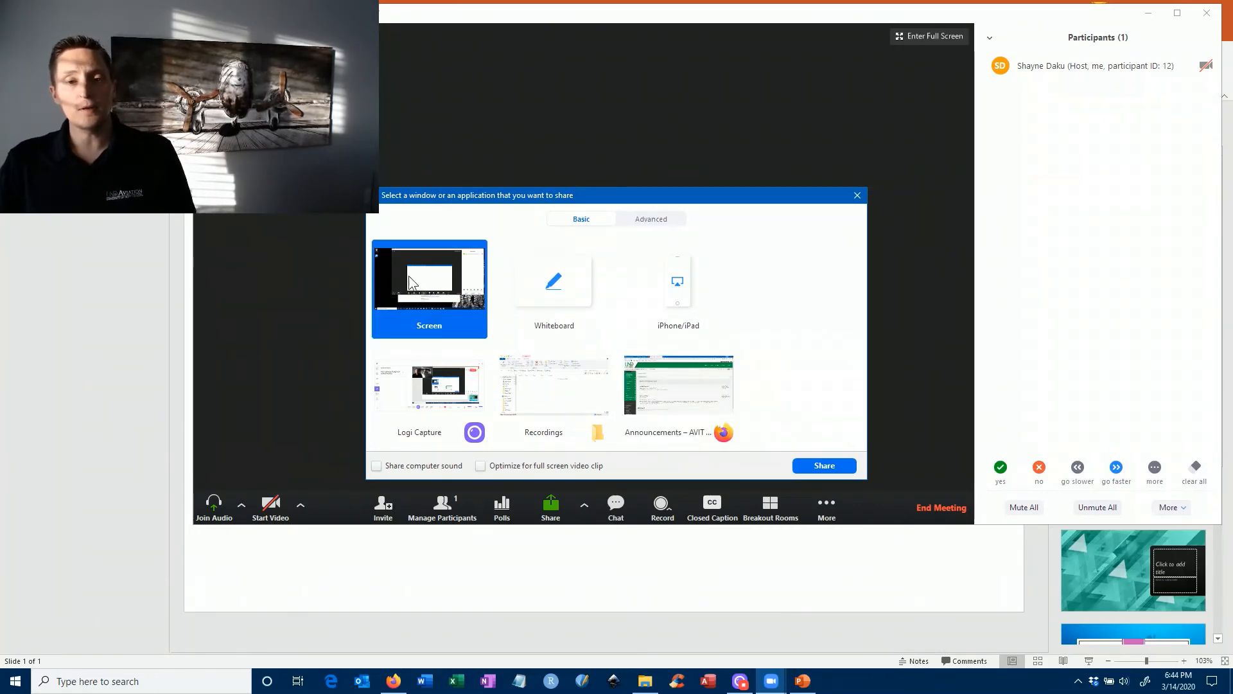
left_click(596, 571)
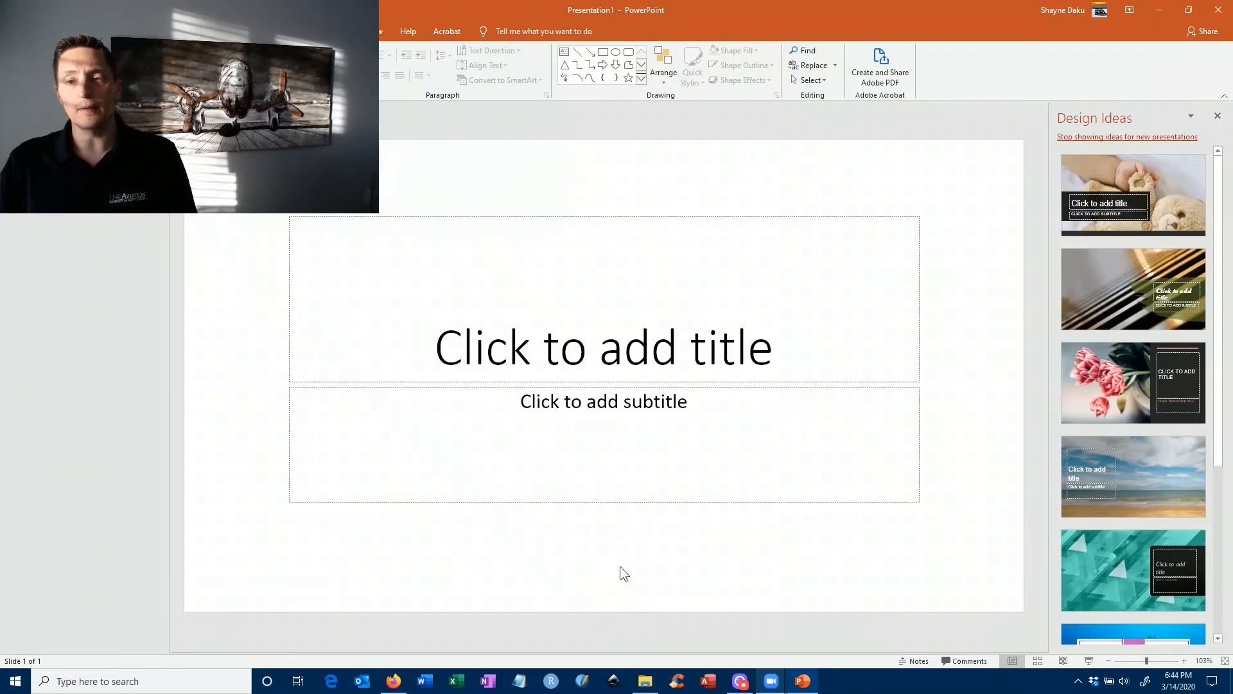
Reopen the Zoom meeting's share choices, share the Presentation1 PowerPoint window, and open the additional sharing controls
mouse_move(770, 681)
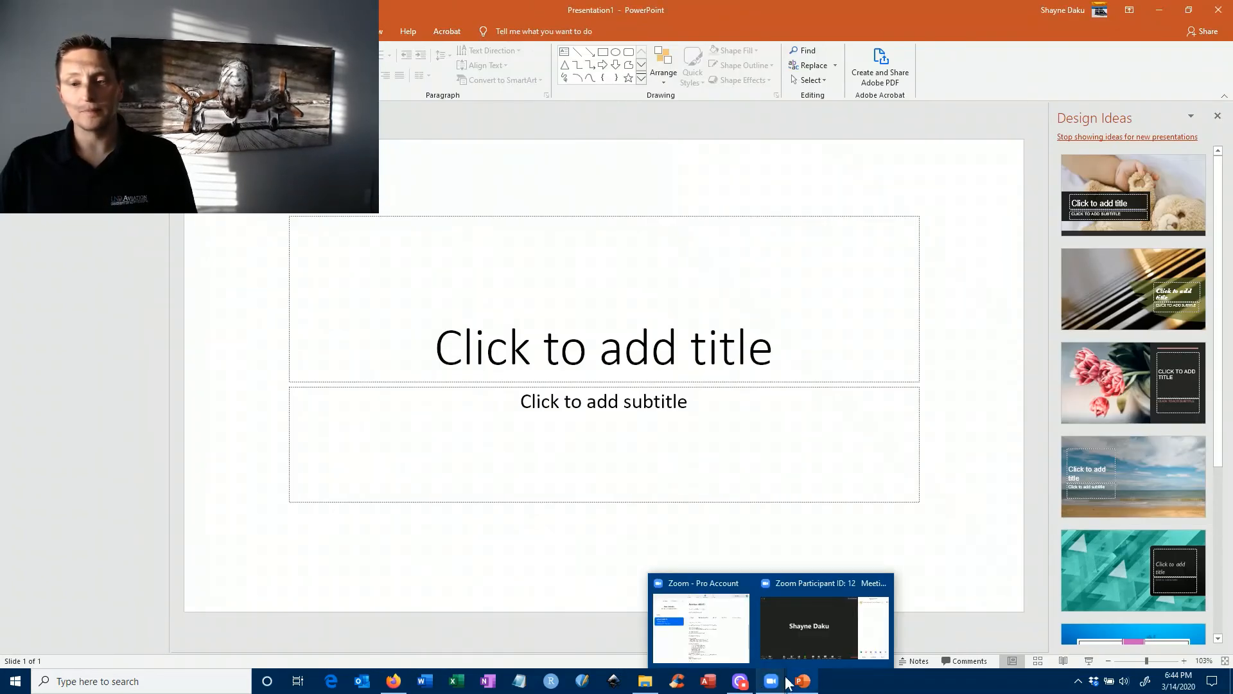
left_click(804, 633)
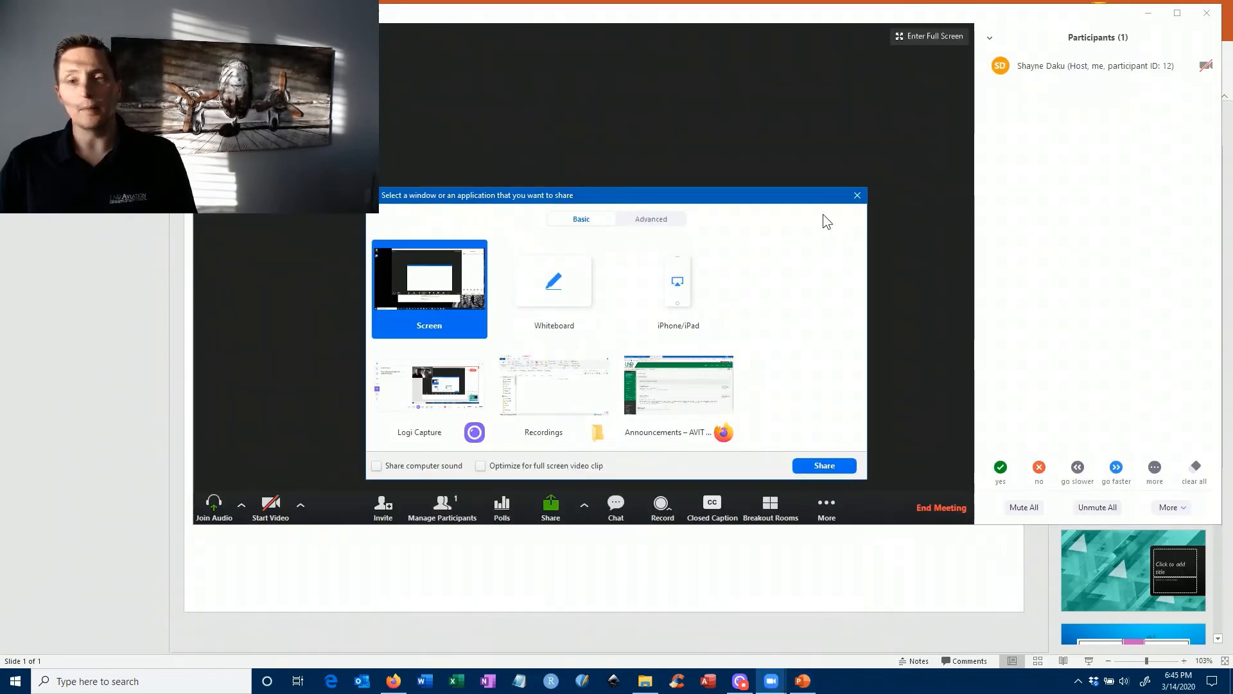
left_click(857, 196)
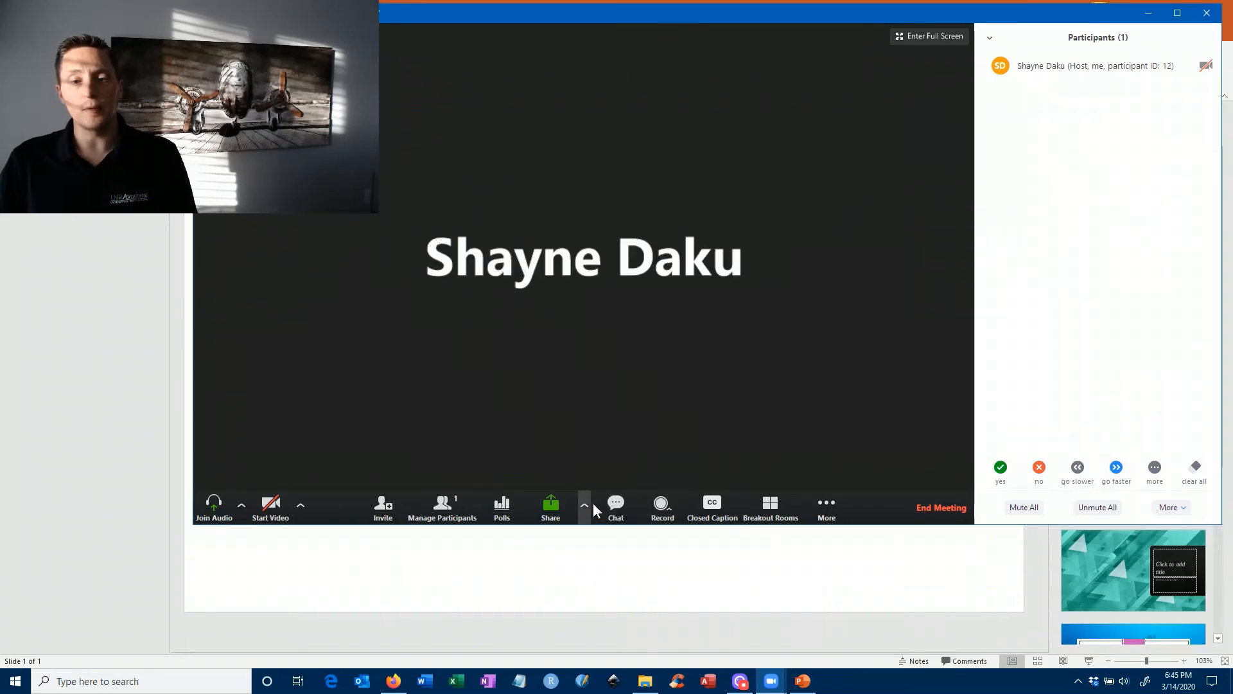
left_click(552, 510)
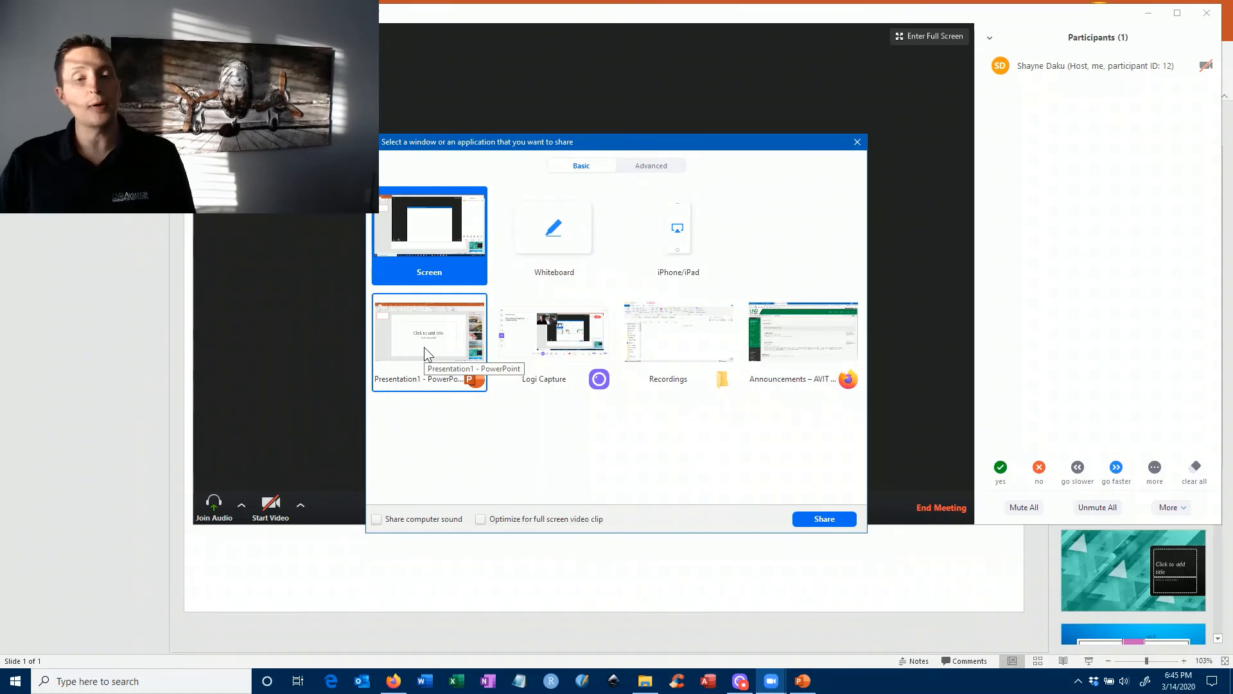
left_click(441, 344)
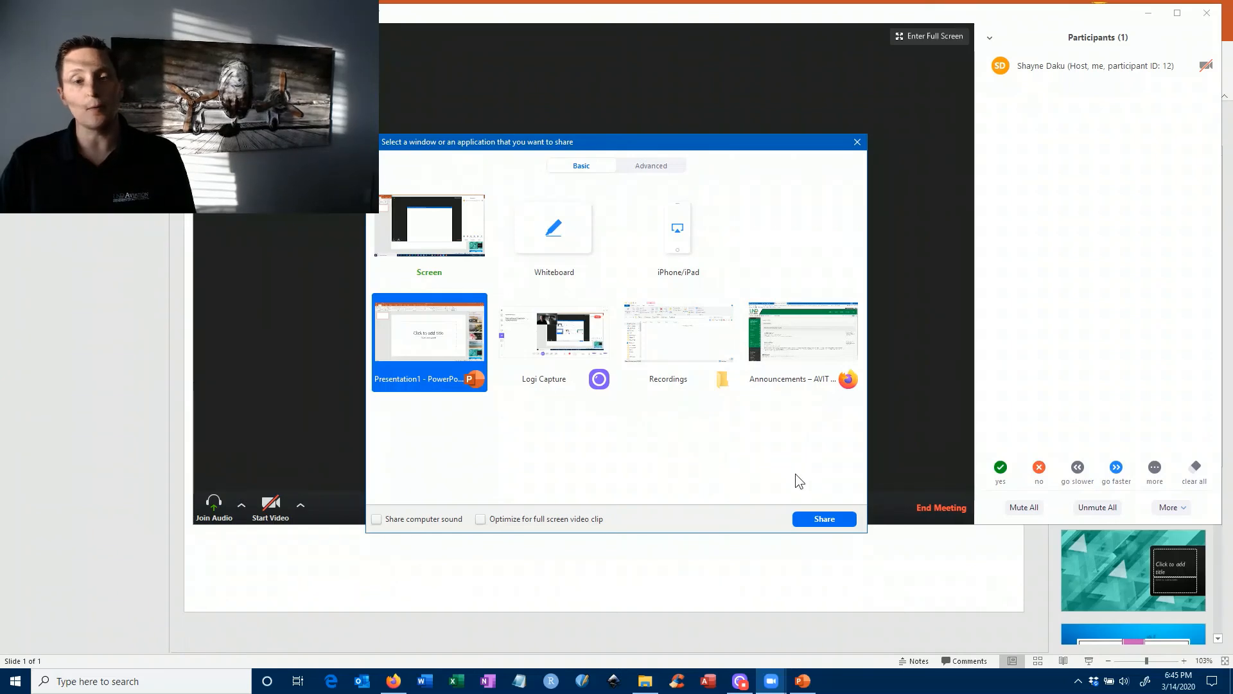
left_click(821, 516)
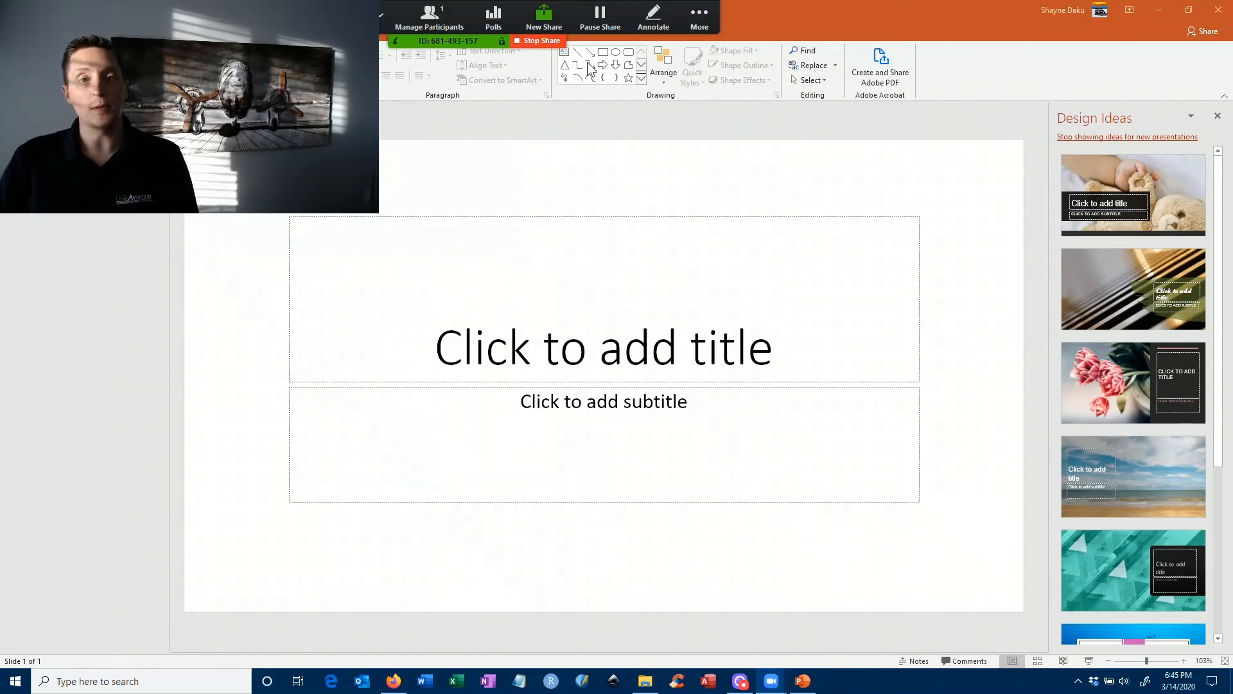
left_click(700, 14)
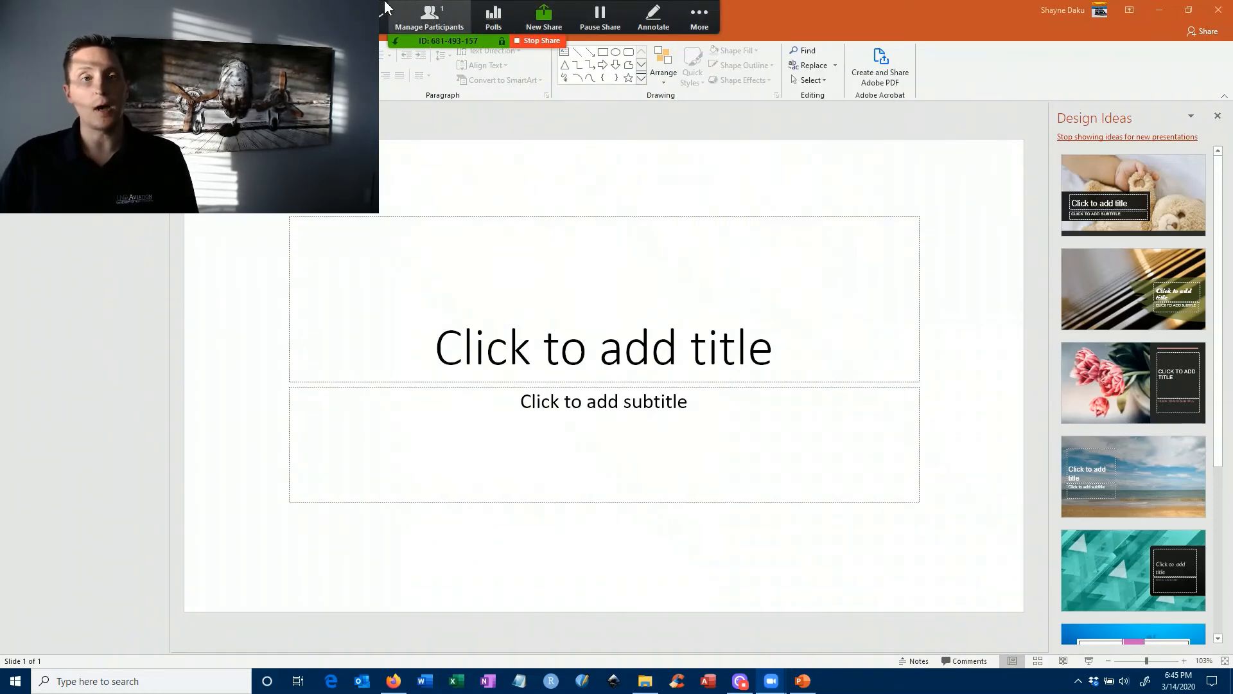